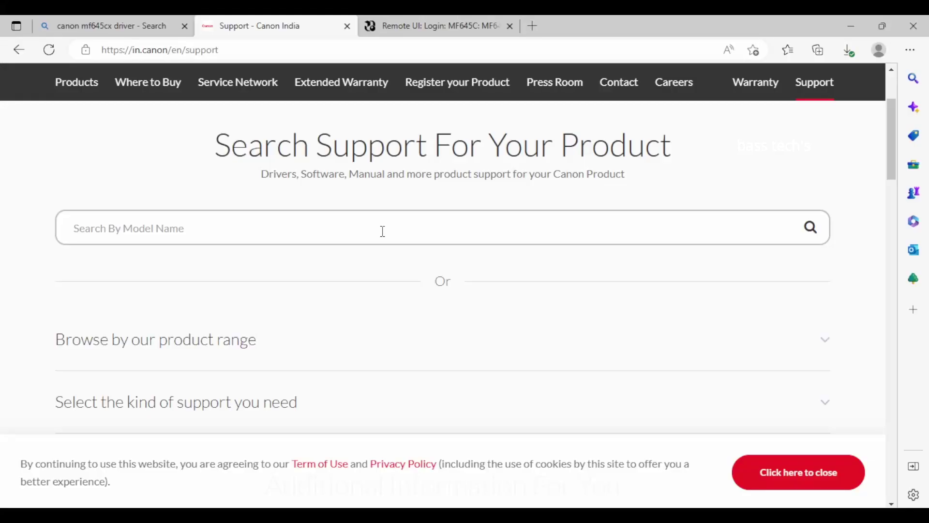
- Find the imageCLASS MF645Cx support page and list its software, led by MF Scan Utility Ver.1.20.0.3
text(645)
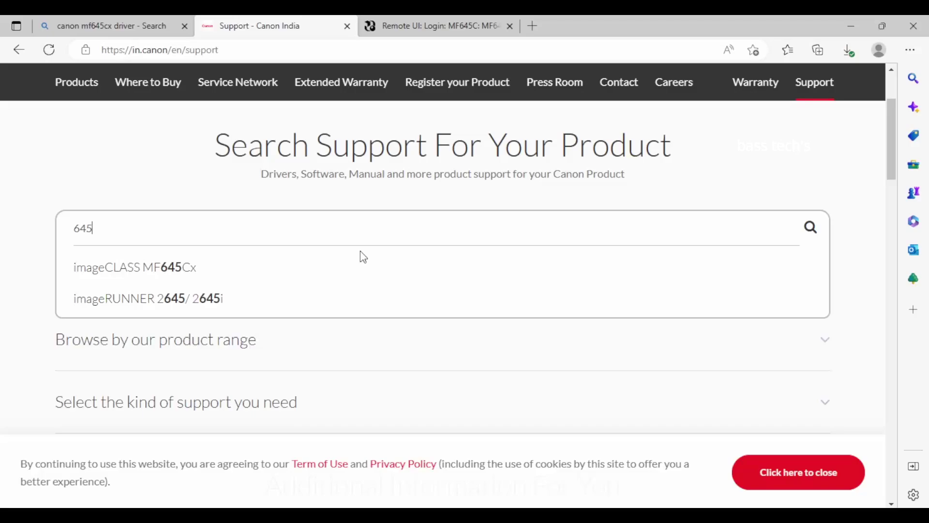
click(290, 267)
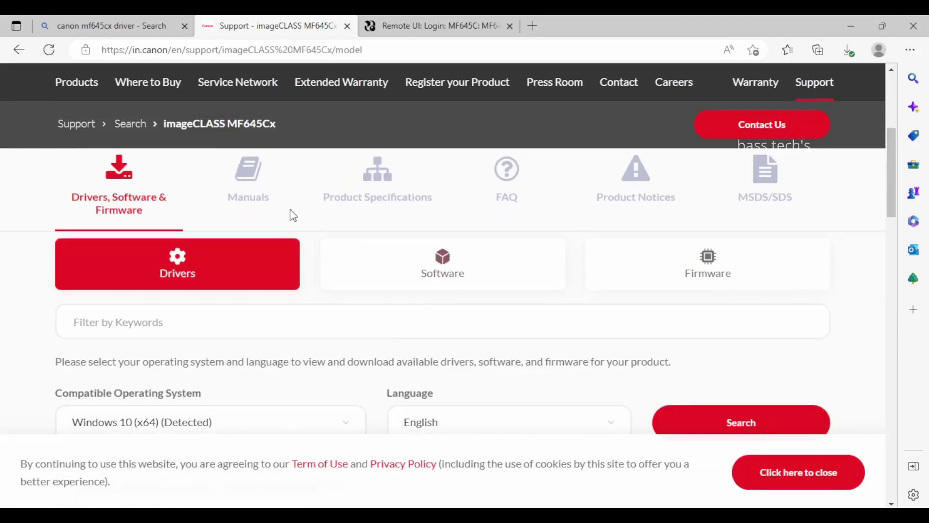
click(465, 276)
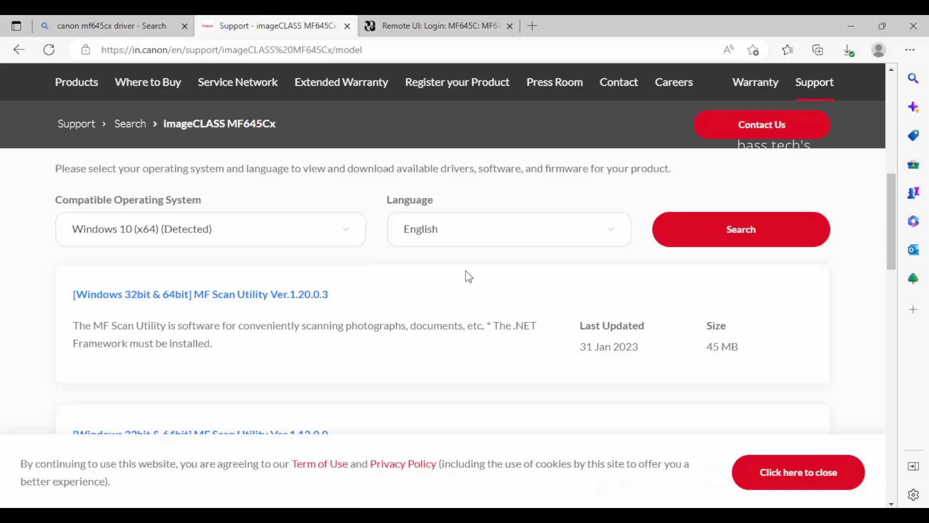
scroll(469, 277, down, 3)
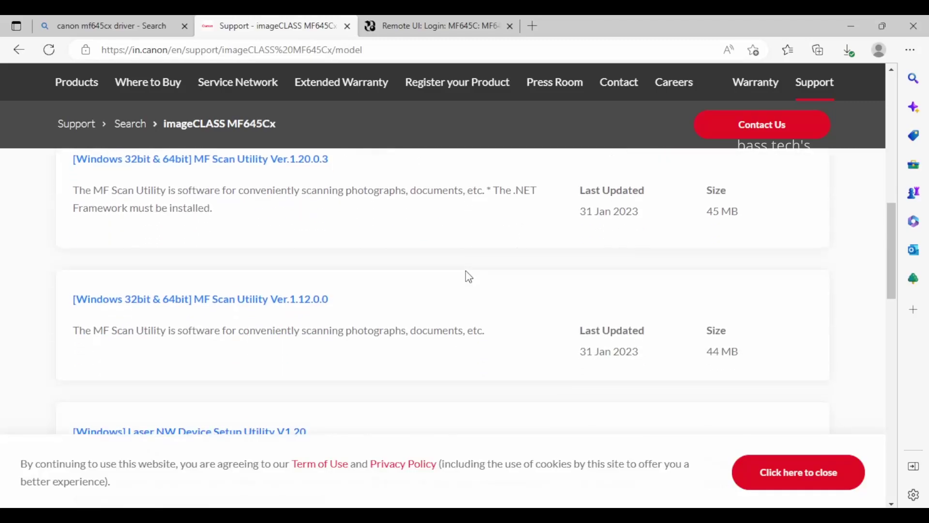
scroll(468, 277, up, 2)
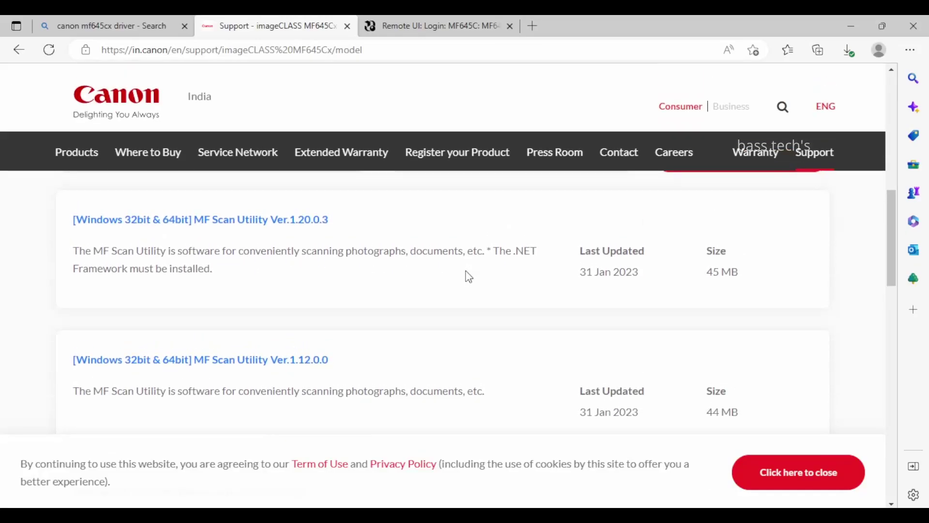
- Download MF Scan Utility Ver.1.20.0.3 and run the downloaded installer
click(267, 224)
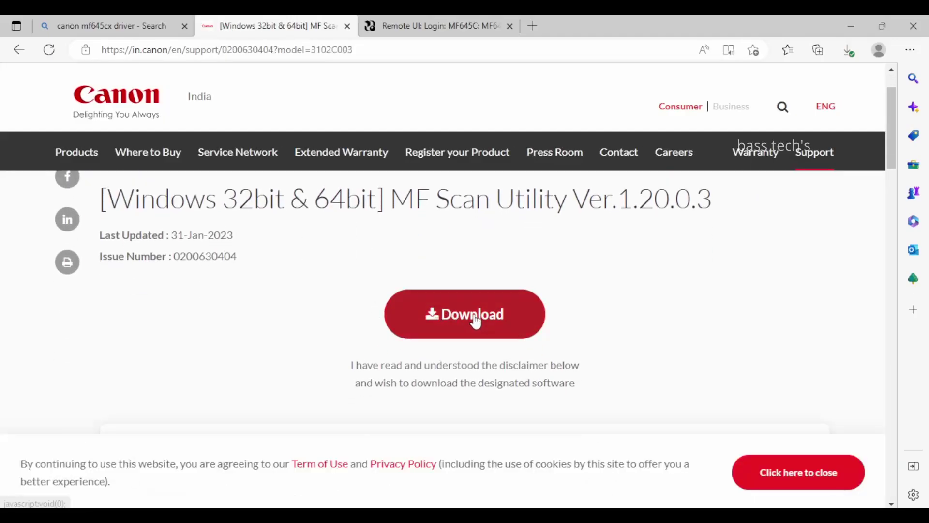
click(475, 319)
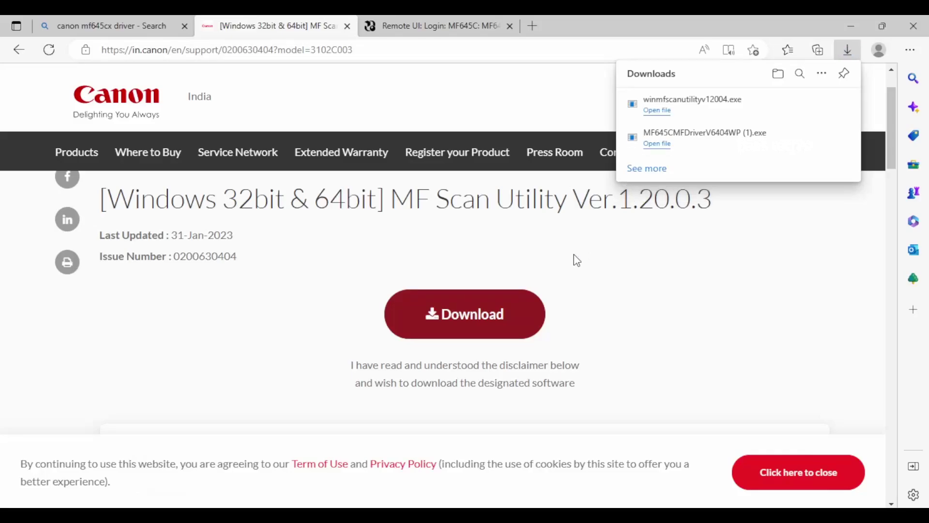
click(662, 109)
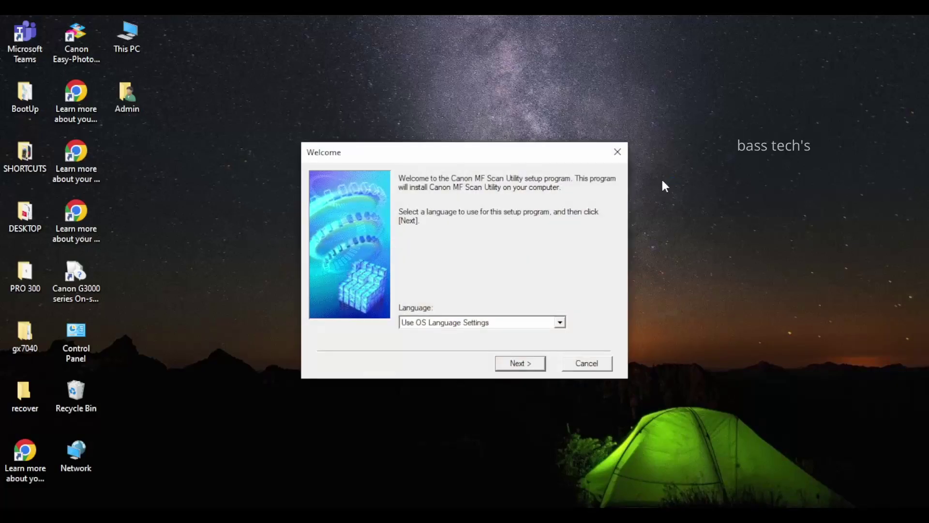
- Install MF Scan Utility, accepting the license agreement and completing setup
click(521, 364)
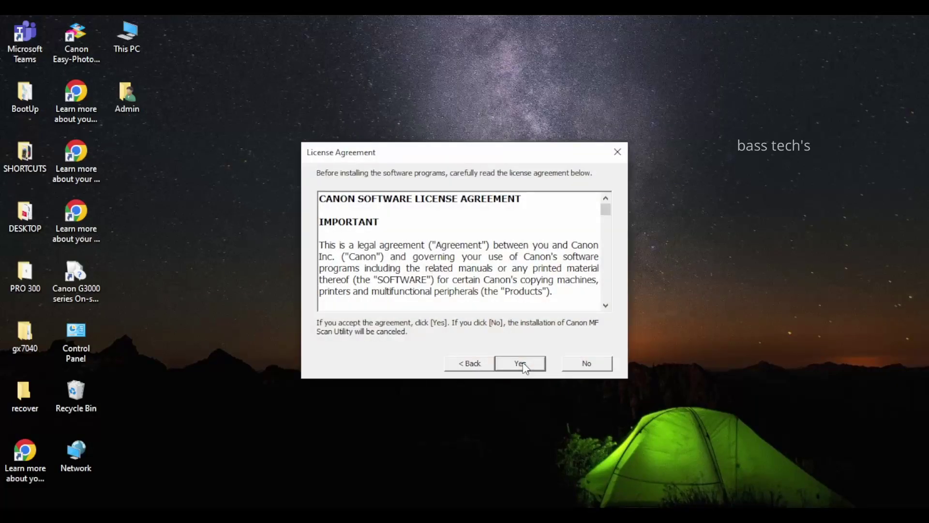
click(521, 364)
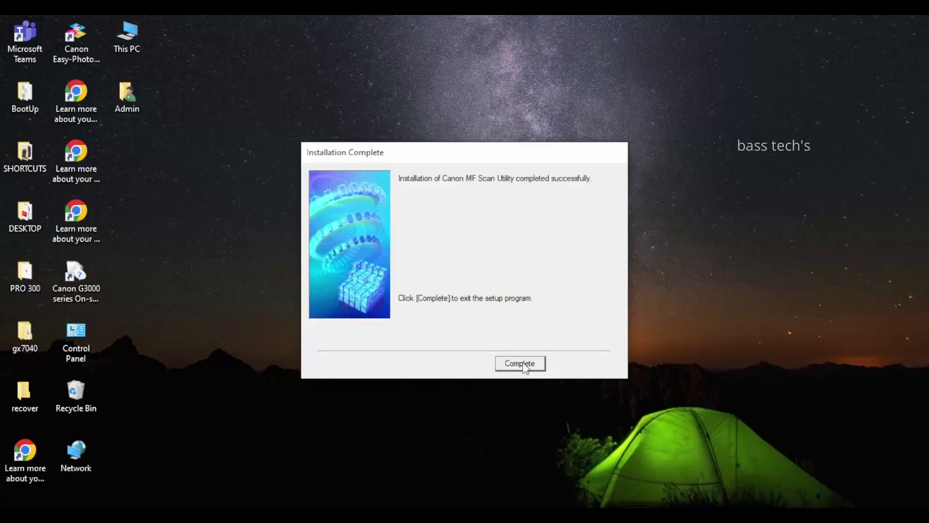
click(521, 363)
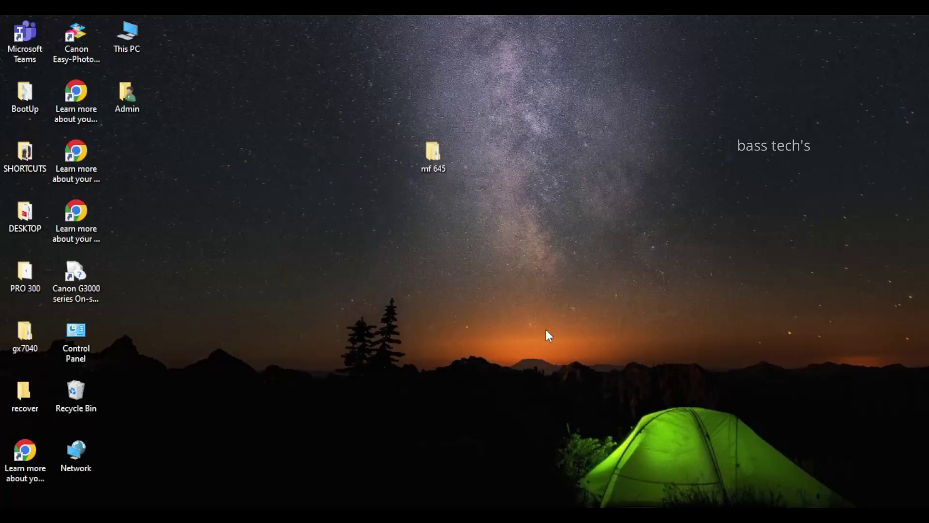
- Launch Canon MF Network Scanner Selector from the Start menu search for 'mf'
key(super)
text(mf)
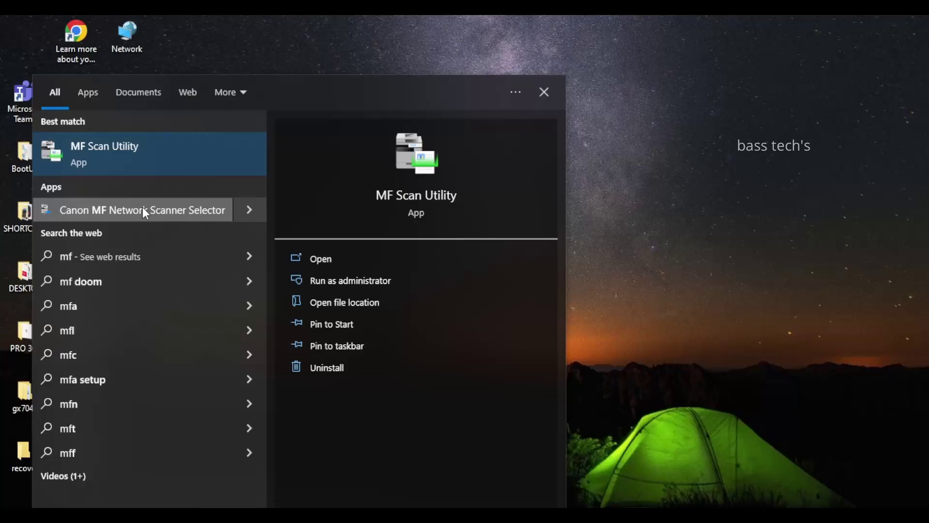
click(142, 207)
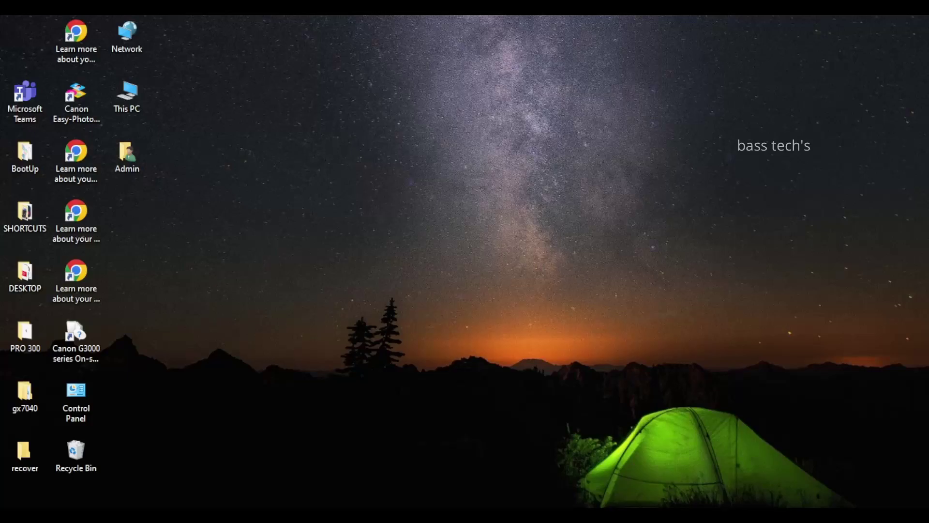
- Enable the scanner selector and confirm Canon MF645 as the network scanner in its configuration
click(773, 471)
right_click(826, 515)
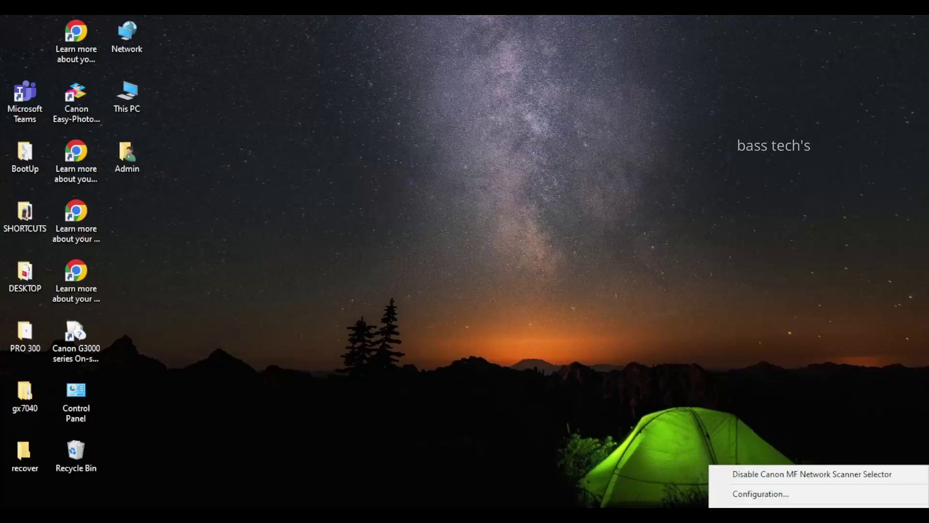
click(757, 494)
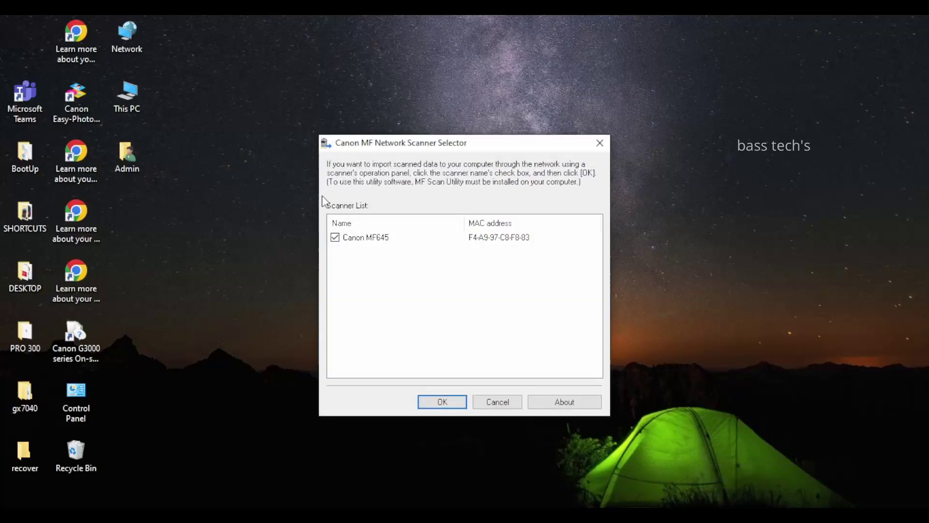
click(442, 402)
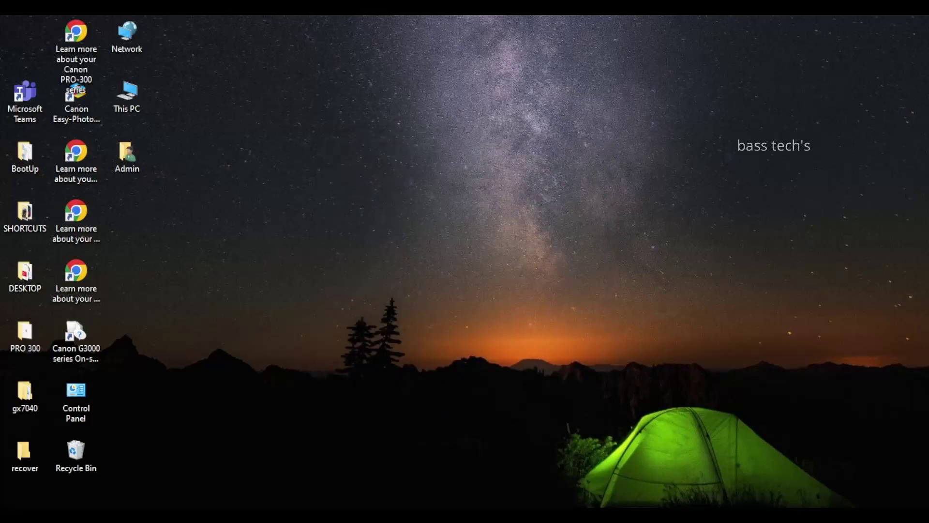
key(super)
- Launch MF Scan Utility for the Canon MF645 and request its online help
text(mf)
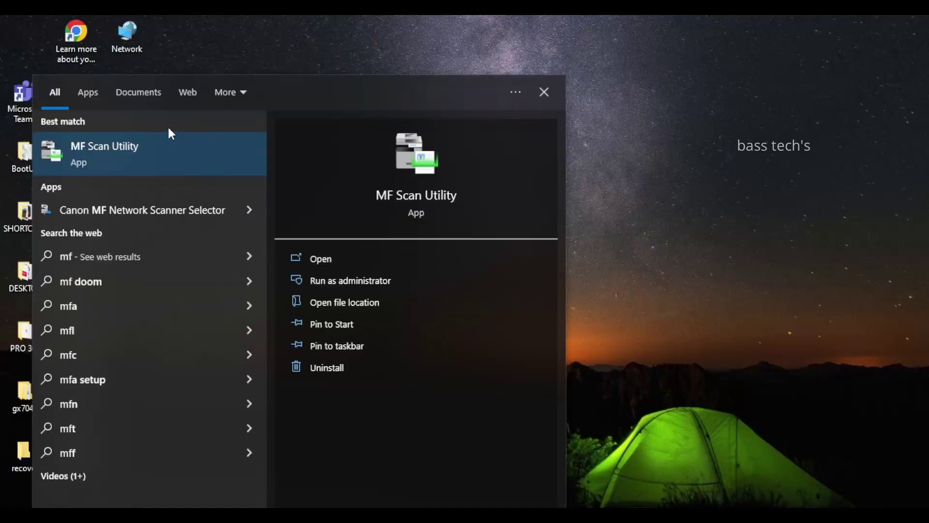
click(160, 148)
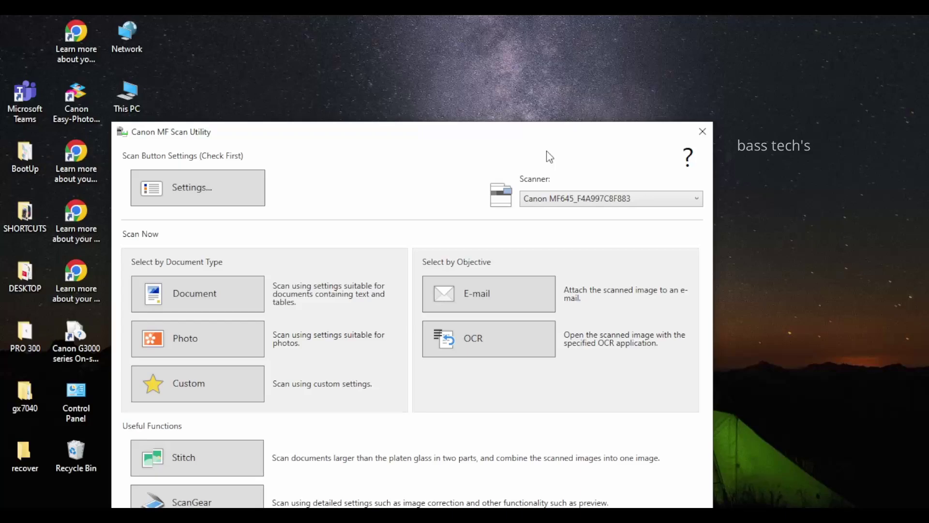
click(692, 155)
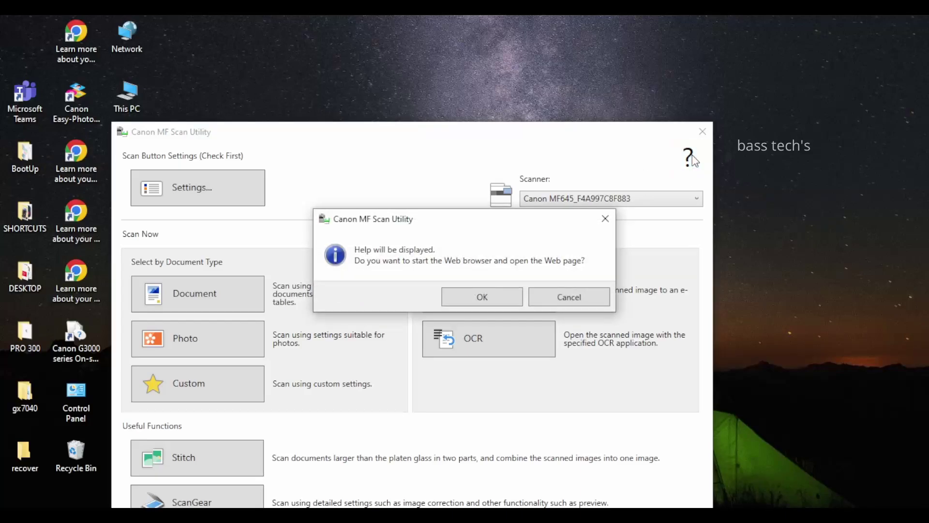
- Read the Main Screen help page, then shift the Scan Utility window left
click(481, 297)
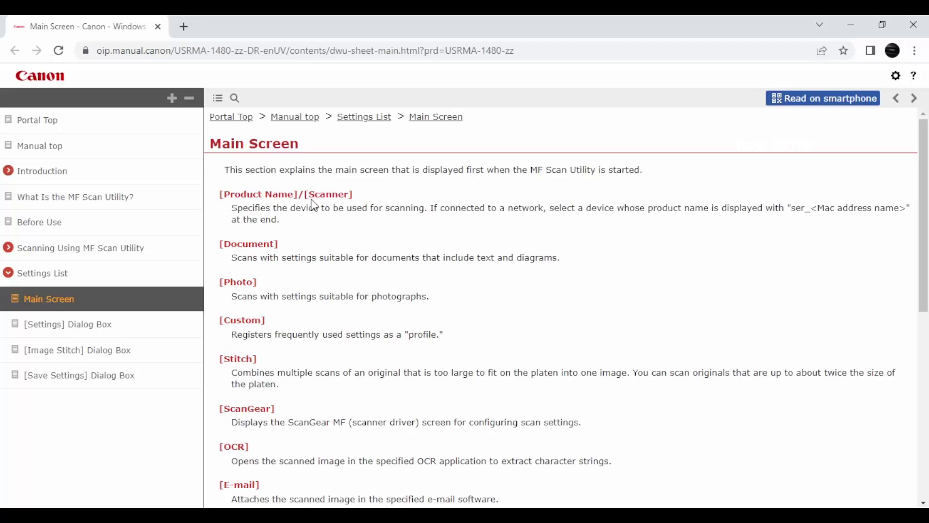
scroll(368, 339, down, 3)
scroll(369, 339, down, 5)
scroll(370, 340, up, 8)
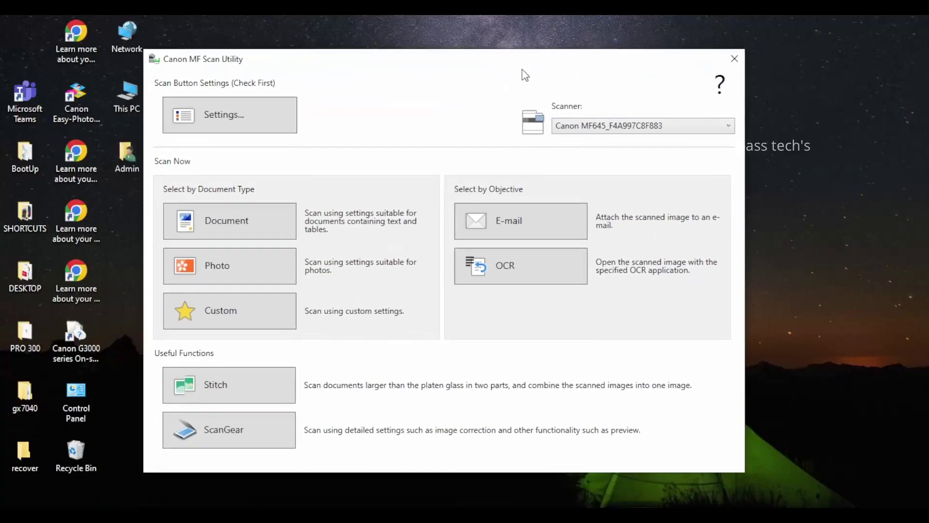
drag(524, 75, 424, 72)
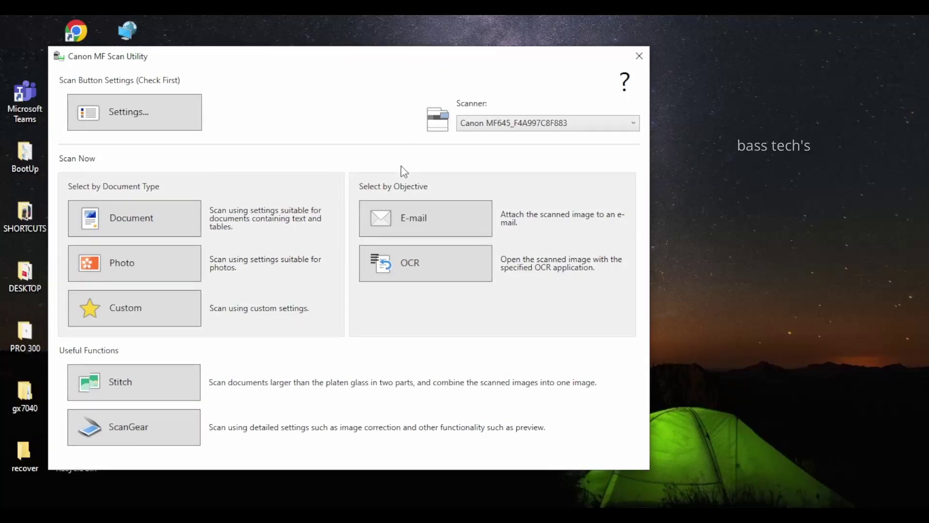
- Open Settings, look through the Color Scan and General Settings tabs, and return to Document Scan
click(125, 111)
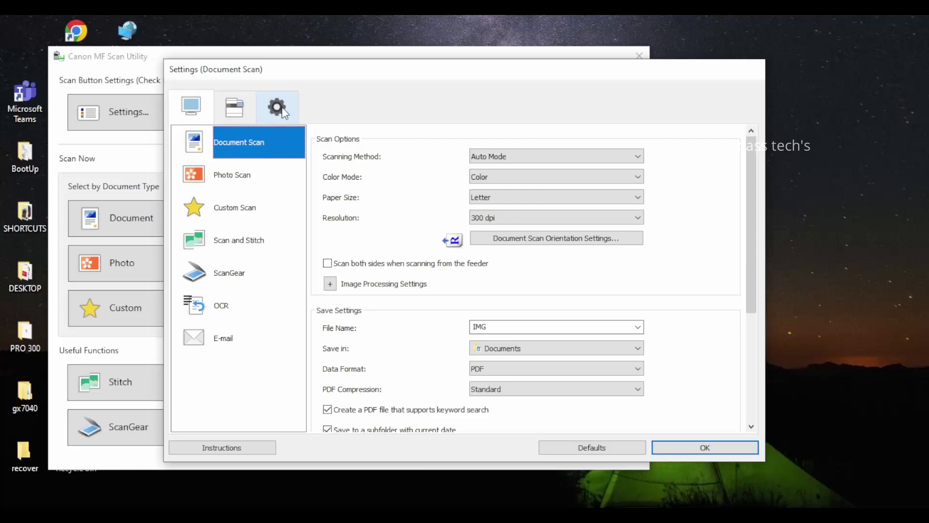
key(ctrl+Tab)
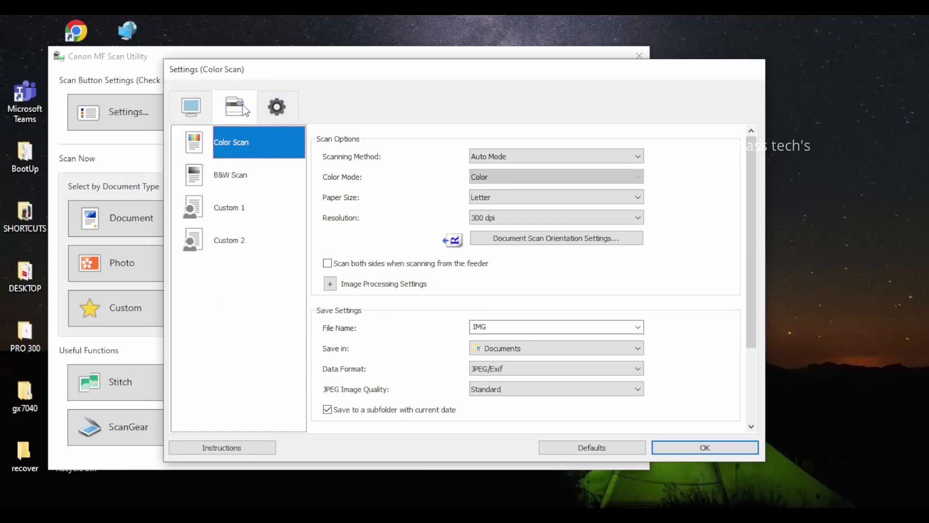
key(ctrl+Tab)
click(188, 118)
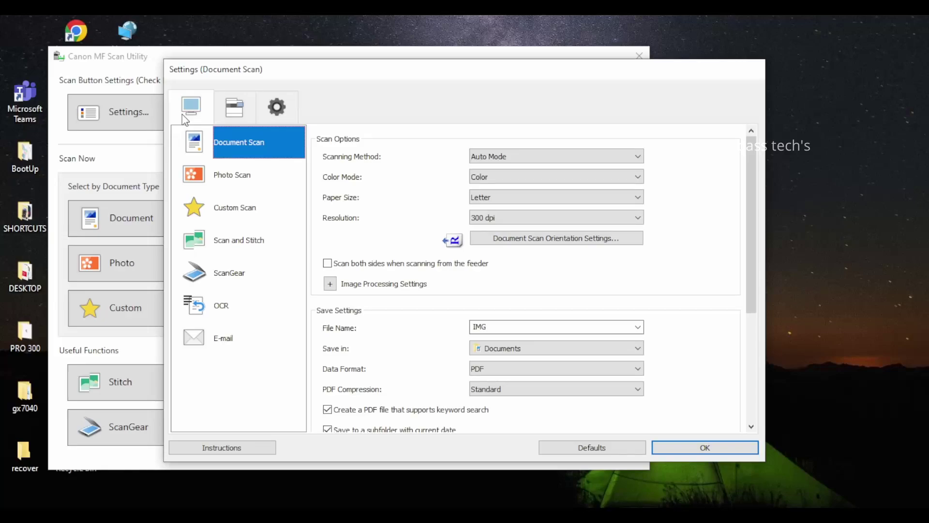
- Keep Auto Mode and Color for Document Scan and set the paper size to A4
click(521, 158)
click(518, 196)
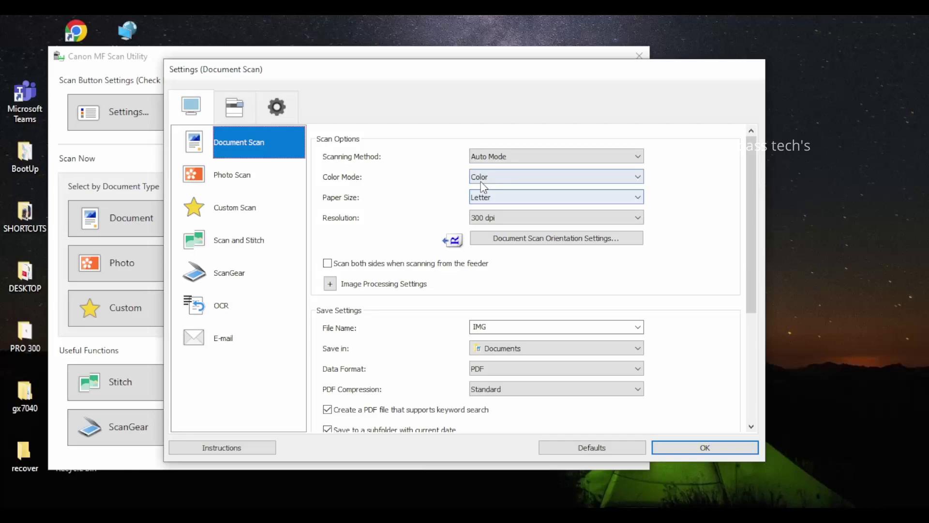
click(518, 176)
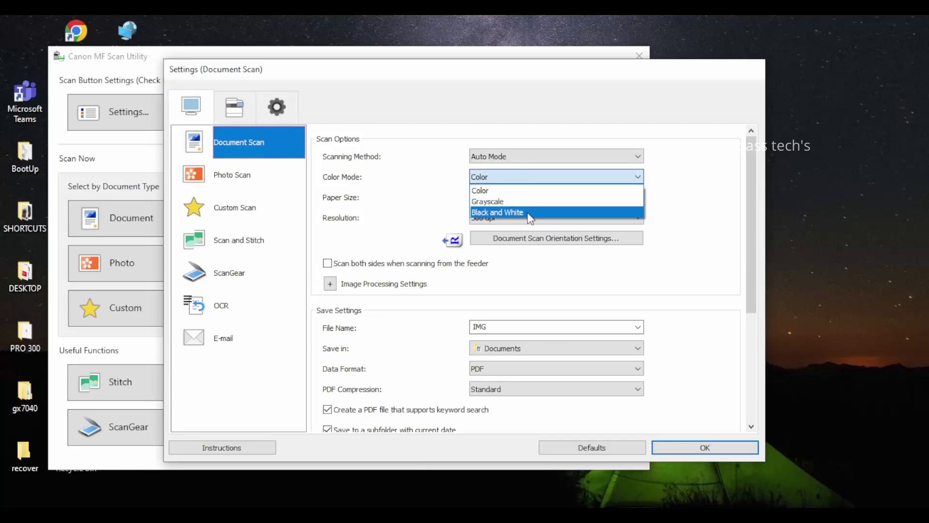
click(520, 176)
click(594, 196)
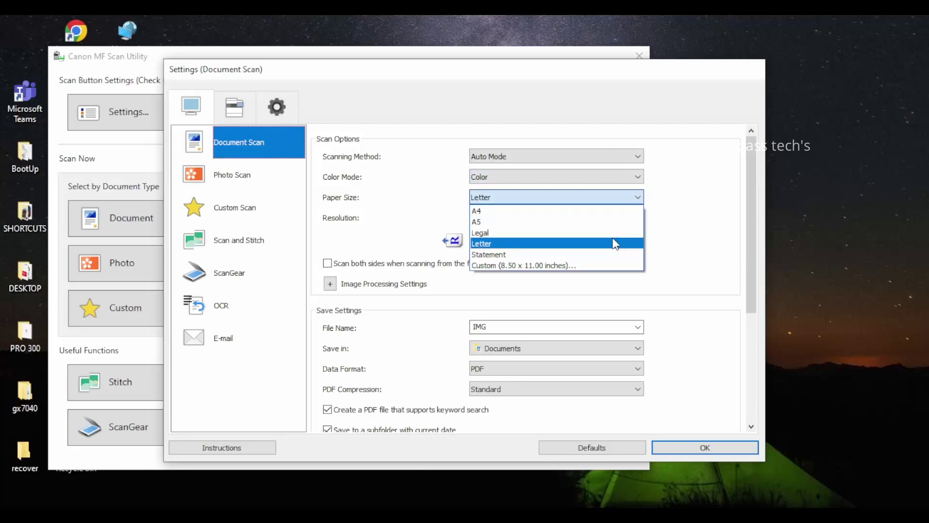
click(591, 212)
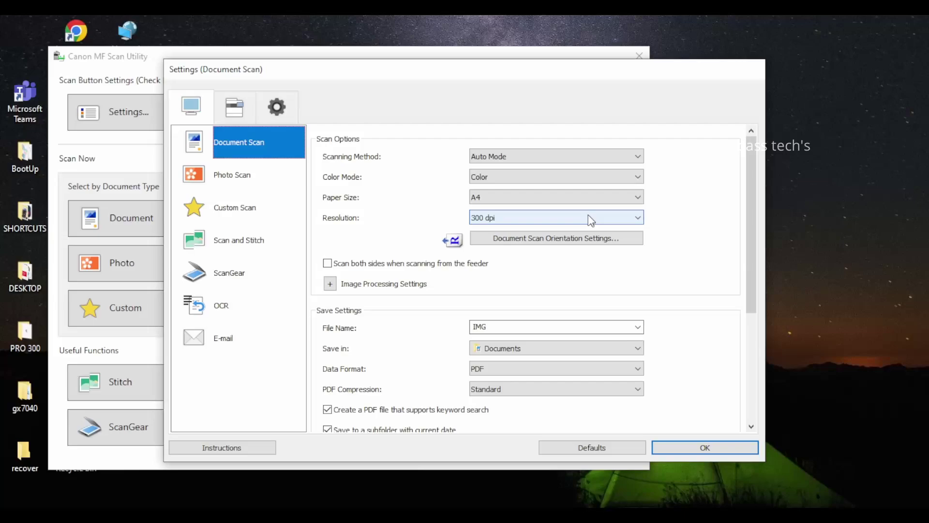
- Leave orientation unchanged and scanning single-sided, then expand Image Processing Settings
click(550, 239)
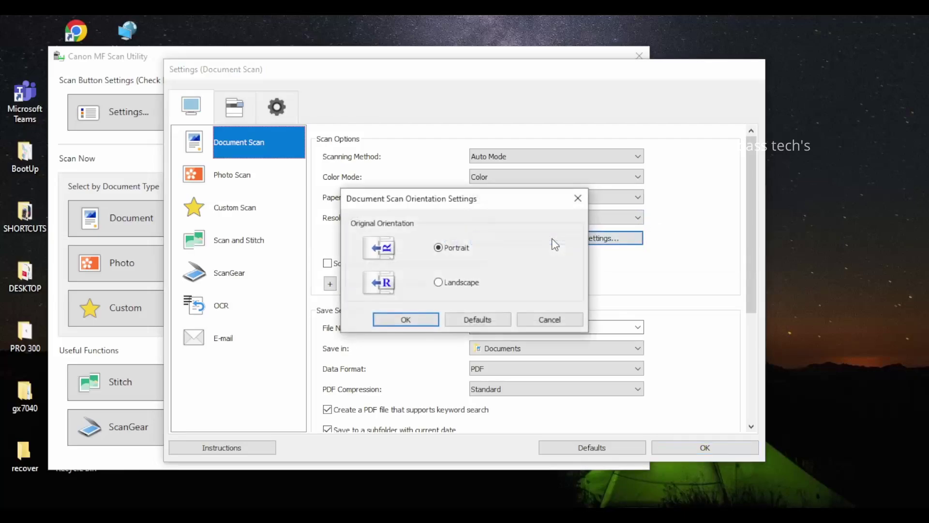
click(438, 282)
click(438, 248)
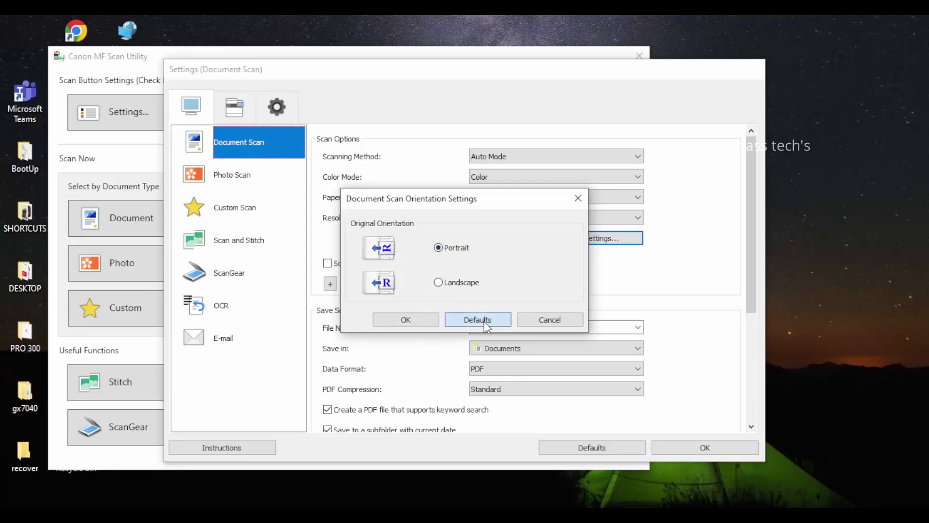
click(550, 321)
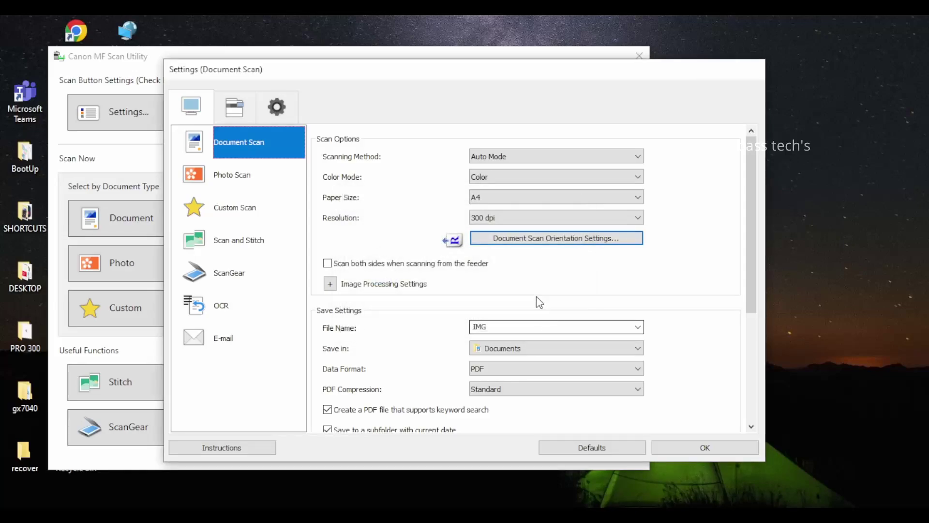
click(445, 264)
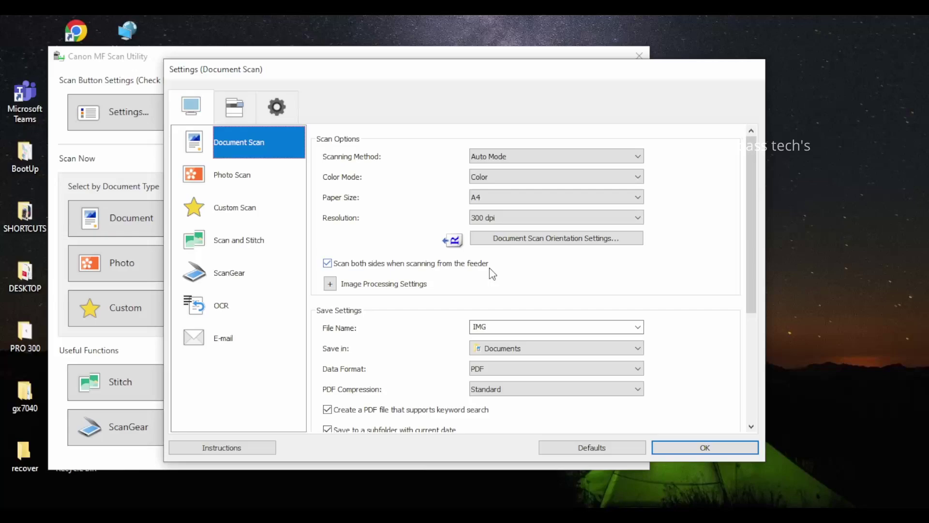
click(328, 263)
click(330, 283)
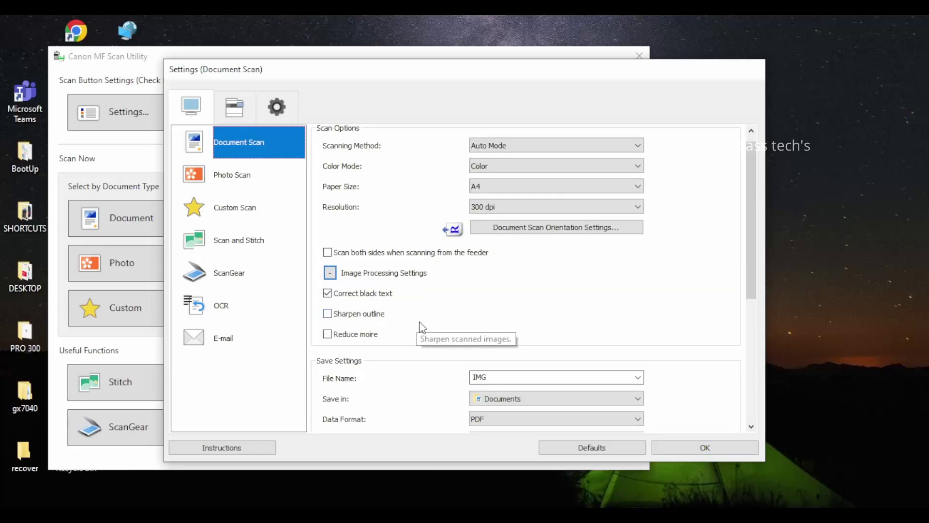
scroll(421, 325, down, 3)
scroll(420, 321, down, 2)
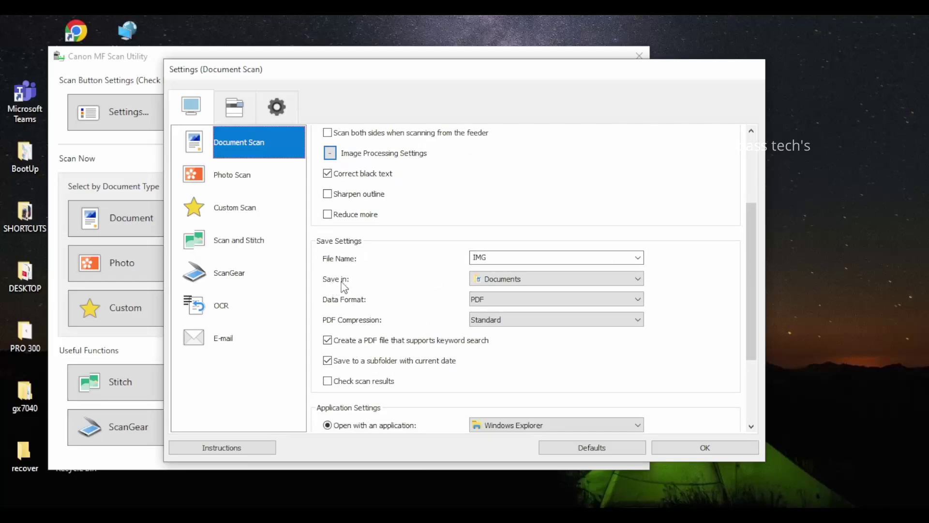
click(595, 280)
click(595, 279)
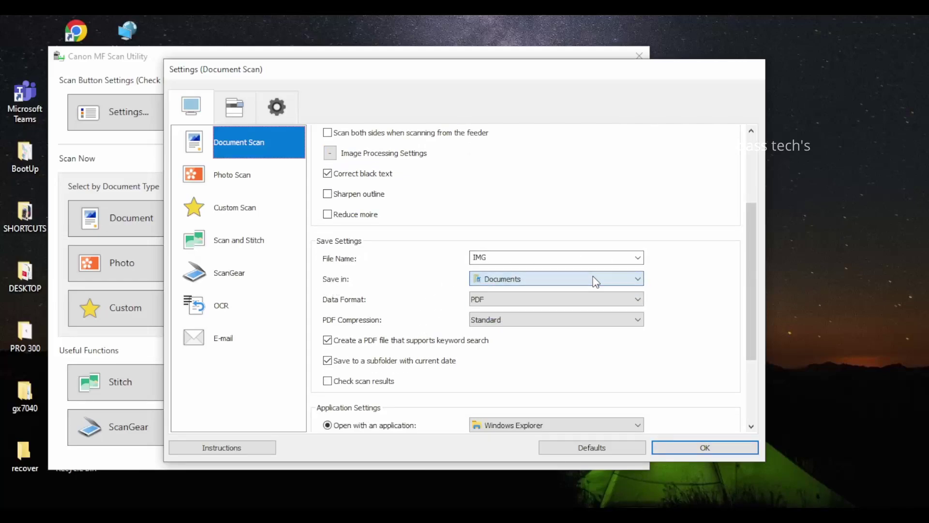
click(548, 299)
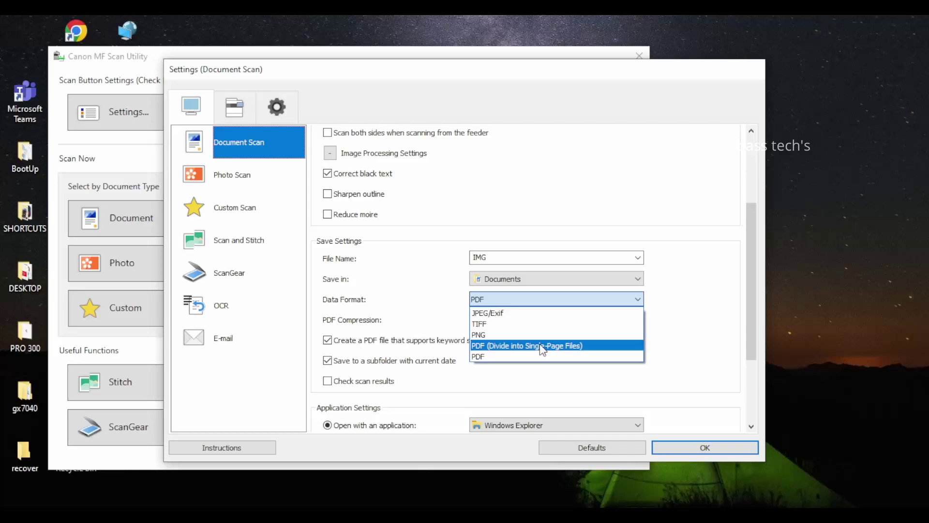
click(540, 301)
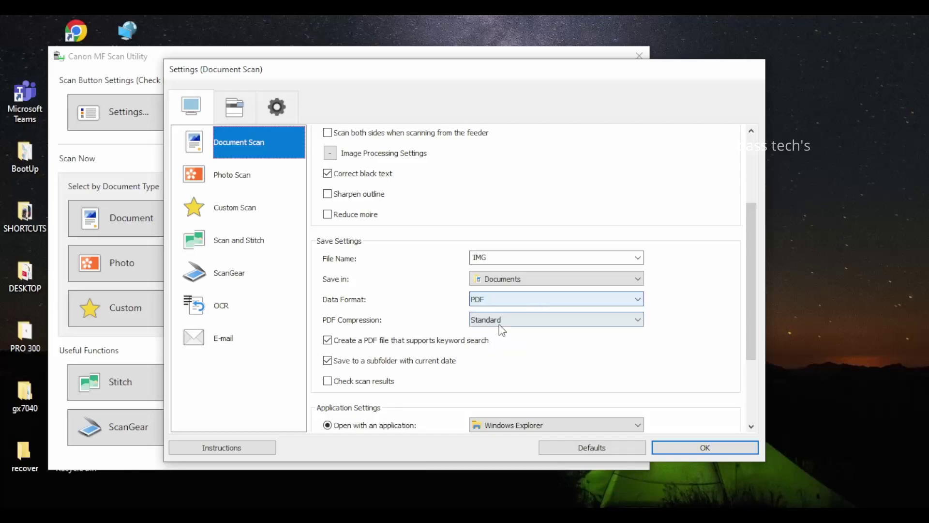
click(503, 320)
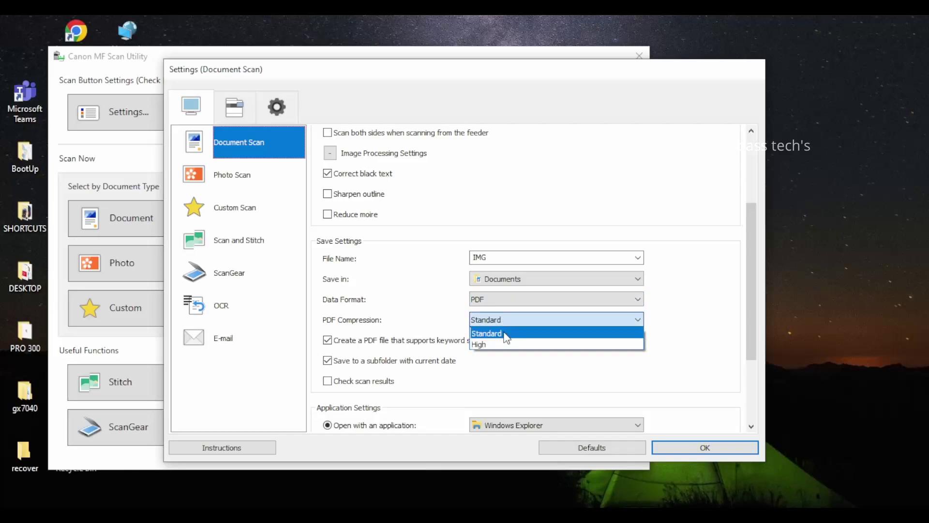
click(503, 333)
scroll(517, 377, down, 3)
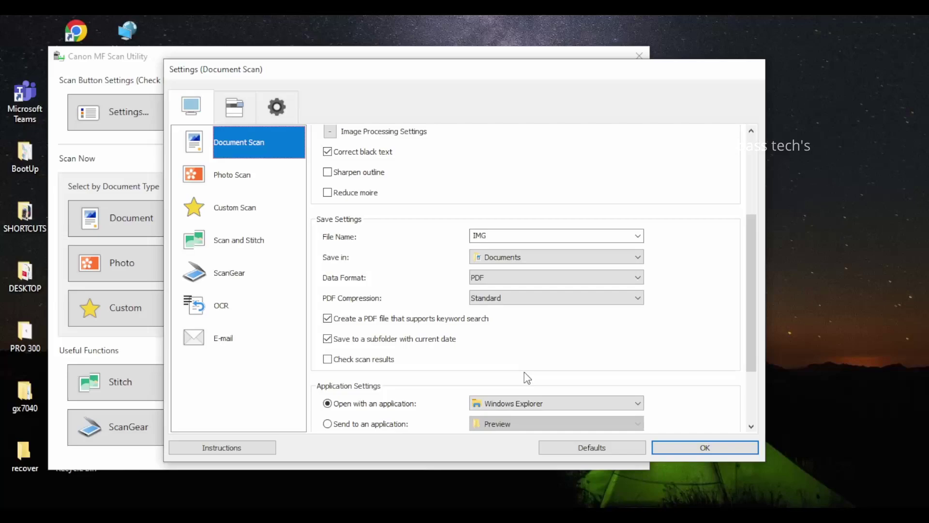
click(524, 368)
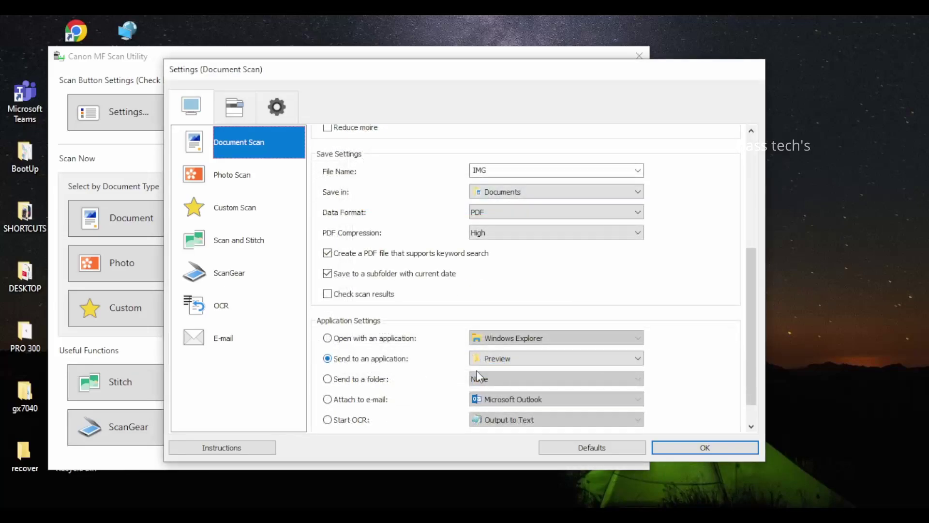
- Try the Send to a folder option, then return to opening scans with an application
click(499, 358)
click(500, 358)
click(363, 382)
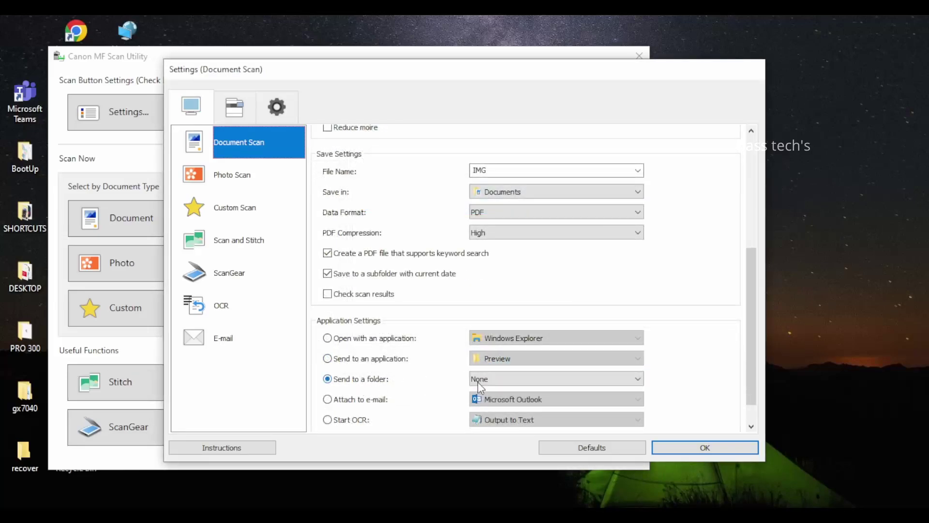
click(479, 380)
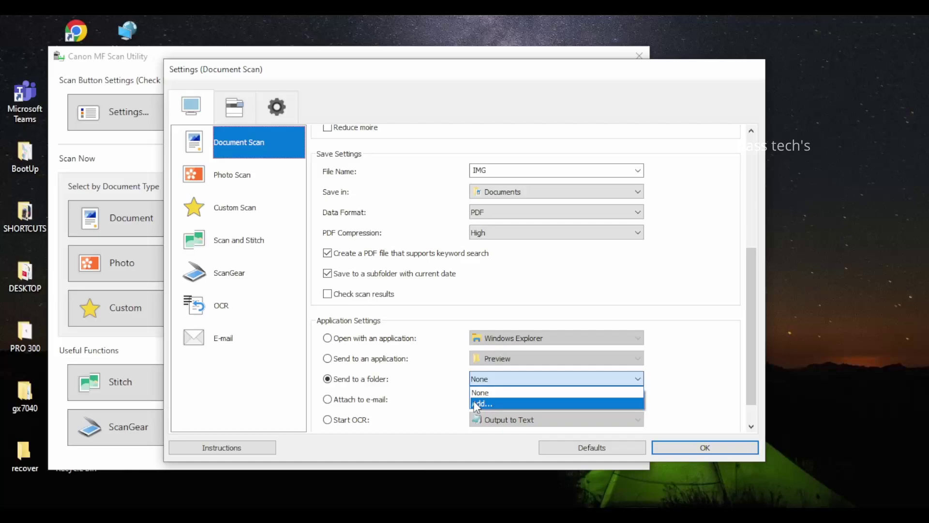
click(369, 341)
click(328, 338)
- Browse the application chooser without adding anything, keeping Preview as the target application
click(533, 338)
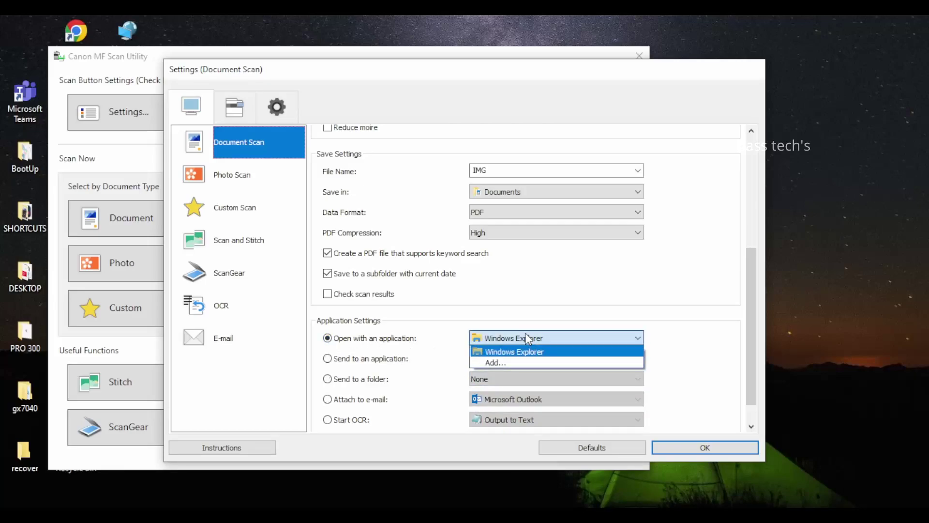
click(504, 362)
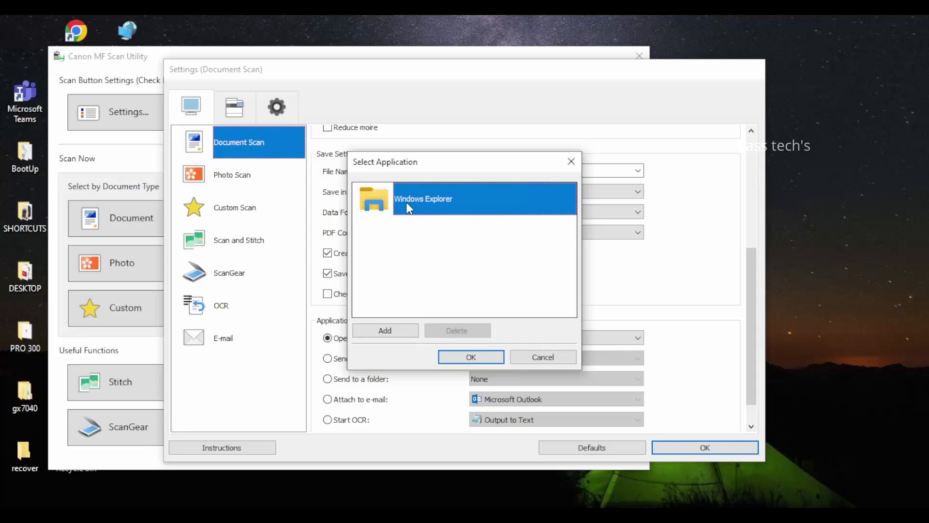
click(471, 357)
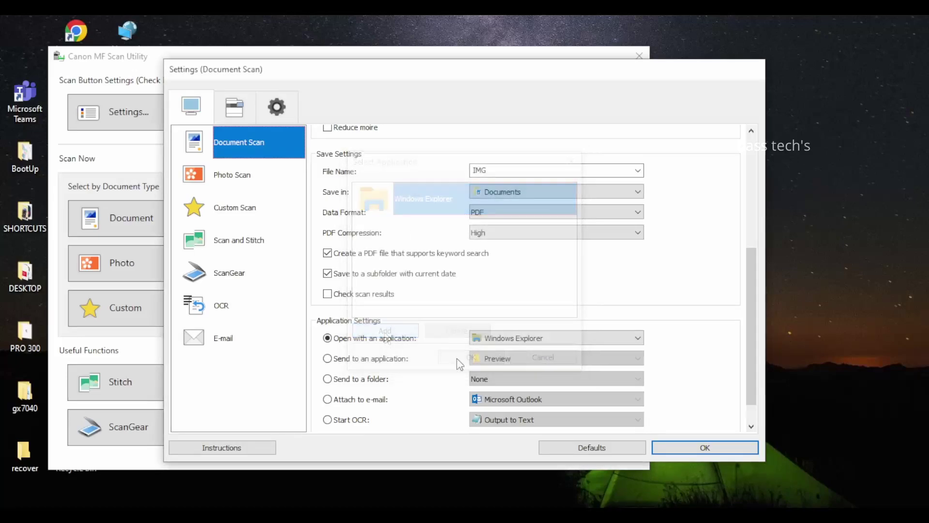
click(371, 361)
click(515, 364)
click(505, 379)
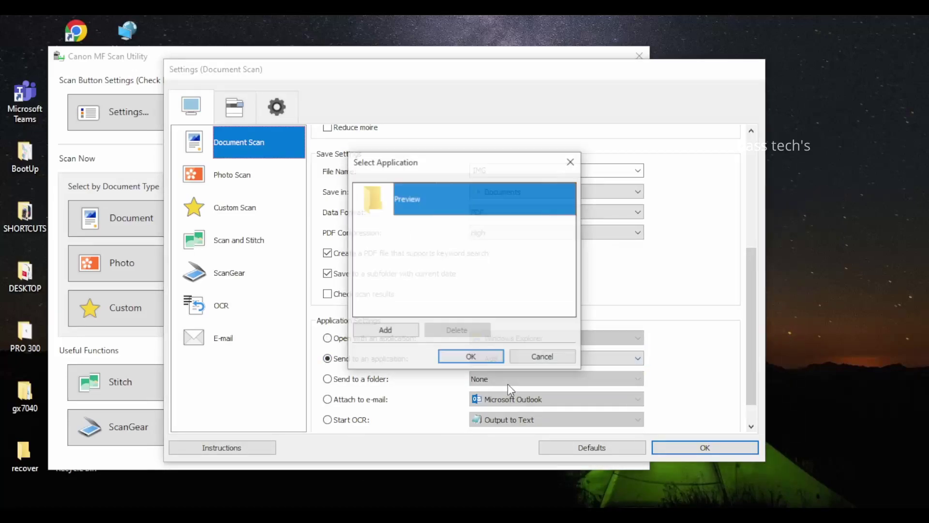
click(471, 356)
- Switch to Send to a folder and add the MAGI folder as the destination
click(498, 378)
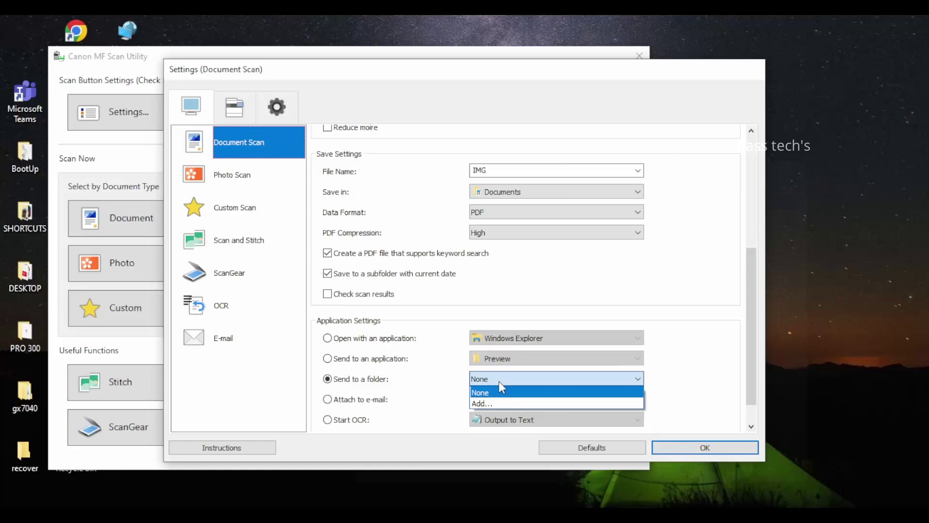
click(498, 404)
click(385, 330)
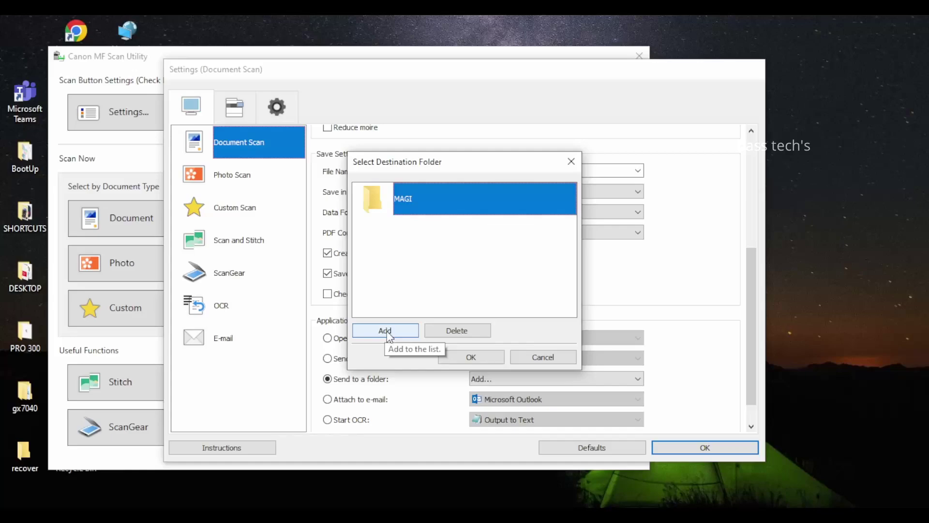
click(482, 359)
scroll(562, 394, down, 1)
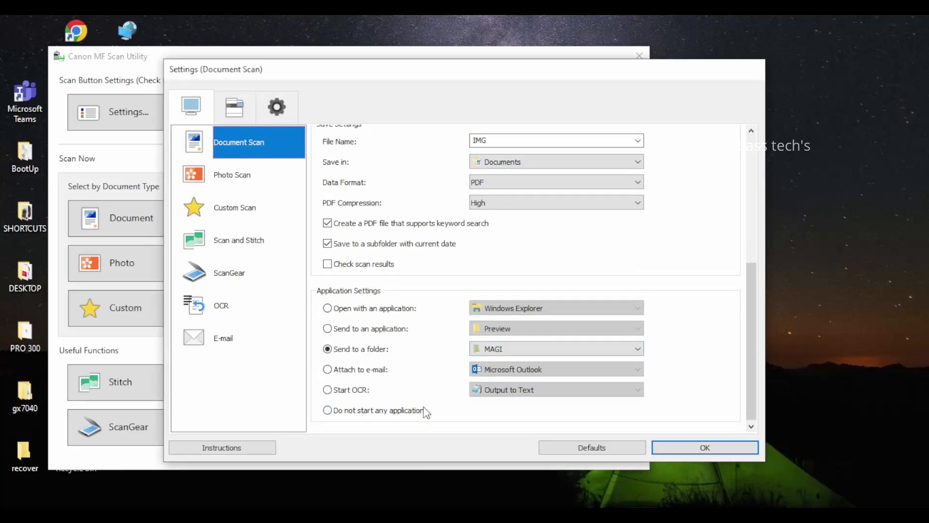
- Try the OCR and no-application options, then go back to opening scans with an application
click(343, 393)
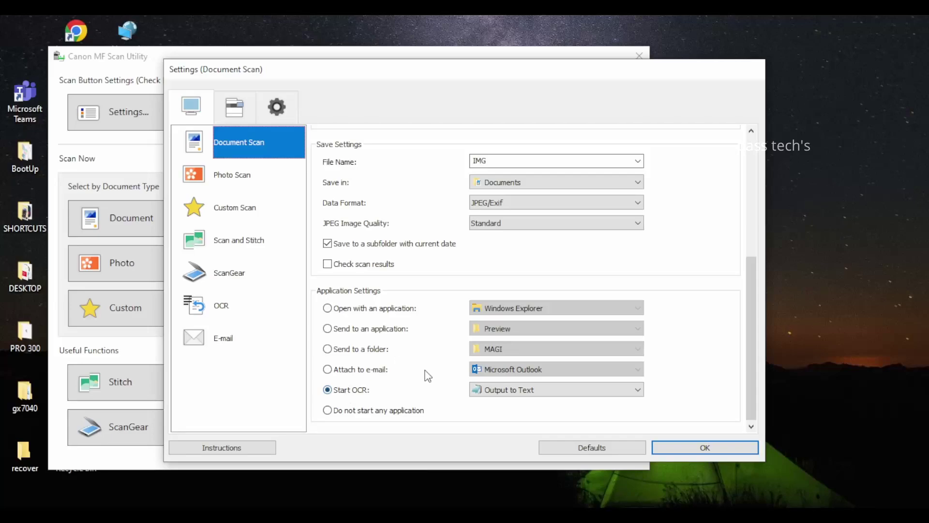
click(531, 388)
click(536, 415)
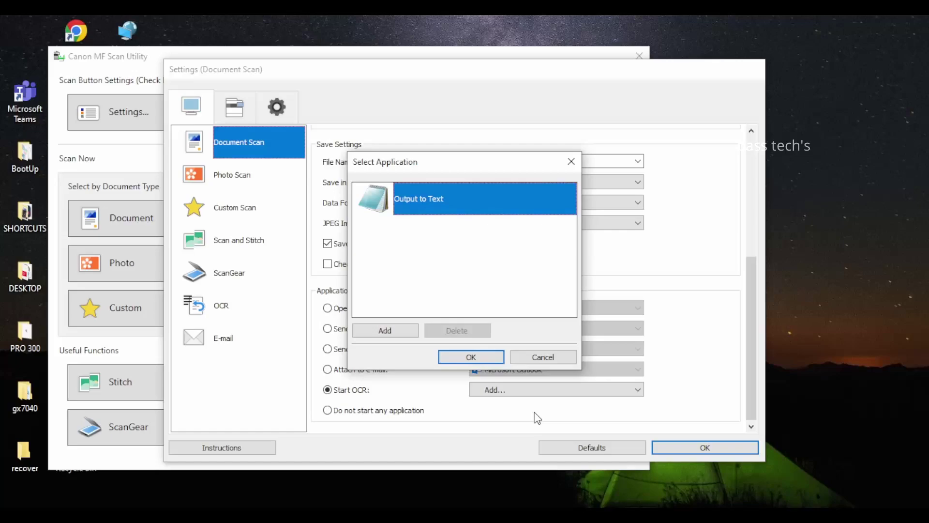
click(540, 357)
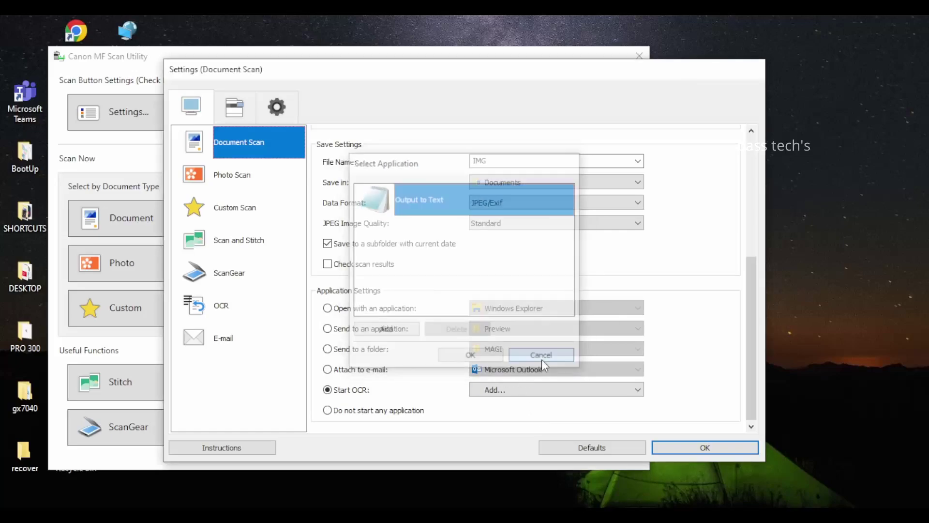
click(391, 412)
click(328, 310)
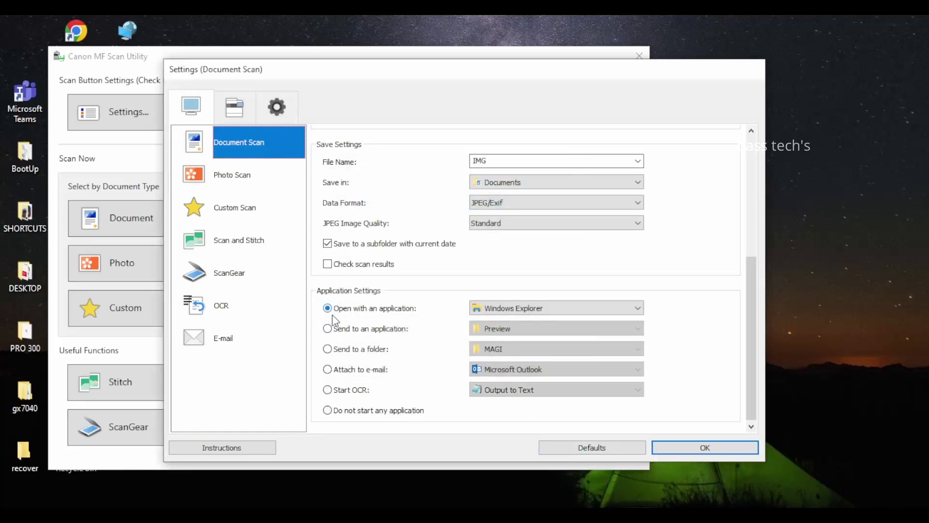
- Restore the Document Scan defaults and review the Photo Scan settings
click(584, 451)
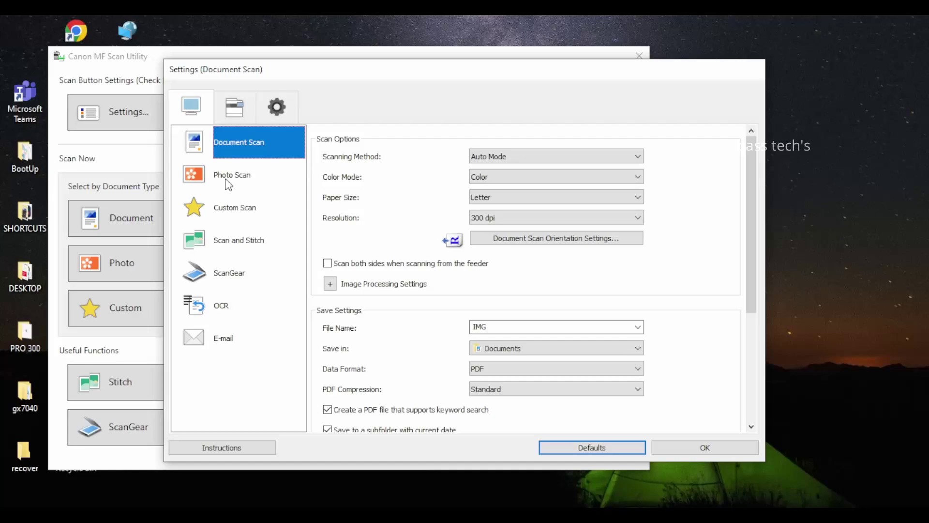
scroll(423, 269, down, 5)
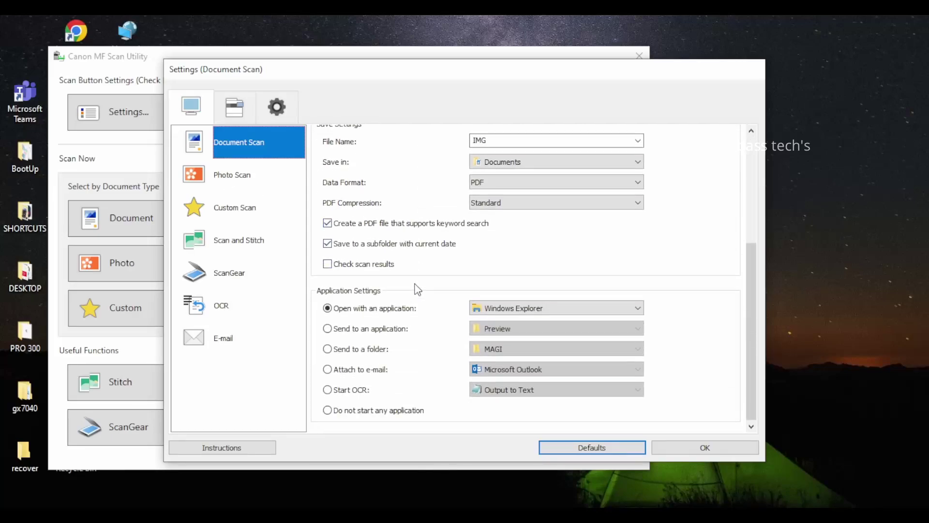
click(217, 176)
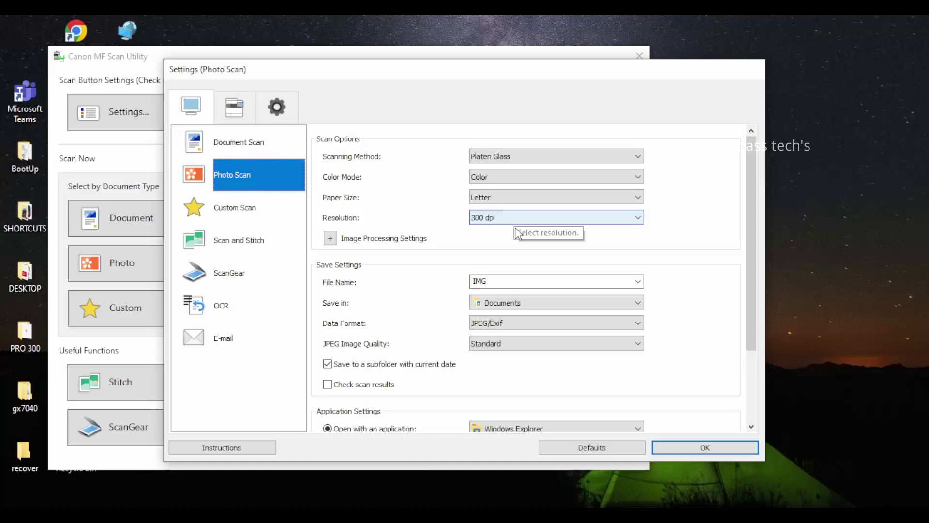
- Expand and collapse the Photo Scan image processing options, then scroll through its settings
click(329, 238)
click(329, 238)
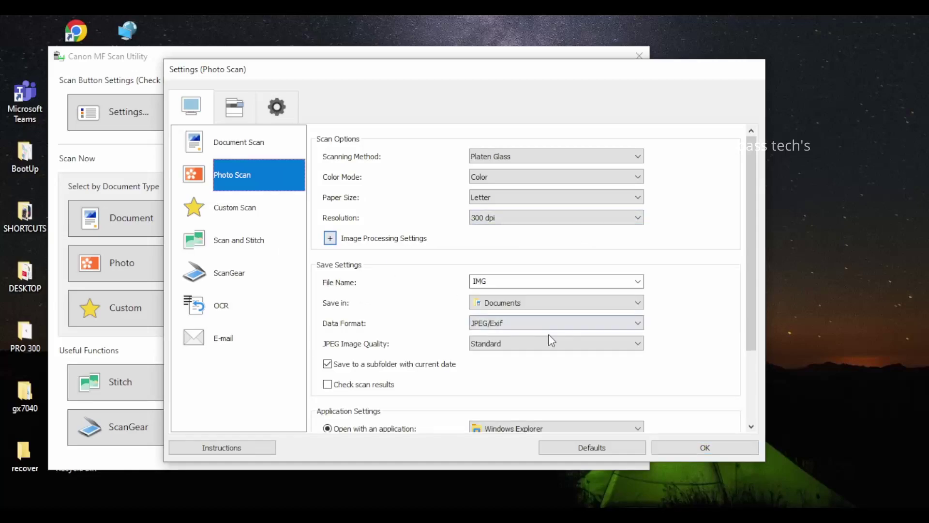
scroll(550, 335, down, 3)
scroll(552, 341, down, 1)
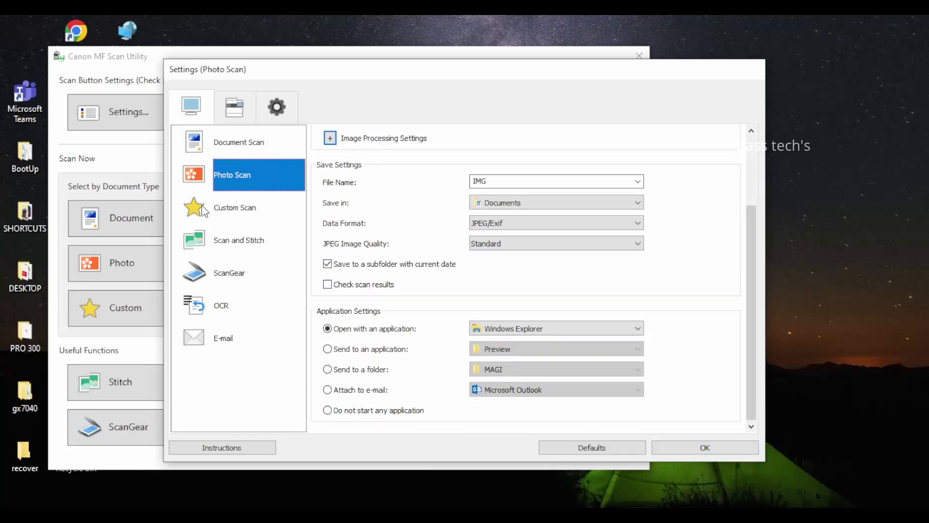
- Review the Custom Scan settings by scrolling through them
click(216, 204)
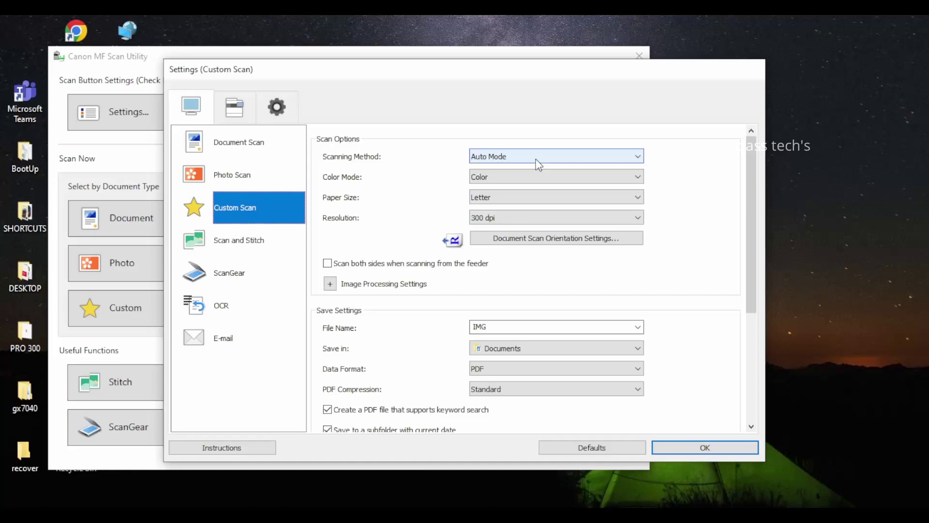
scroll(546, 271, down, 3)
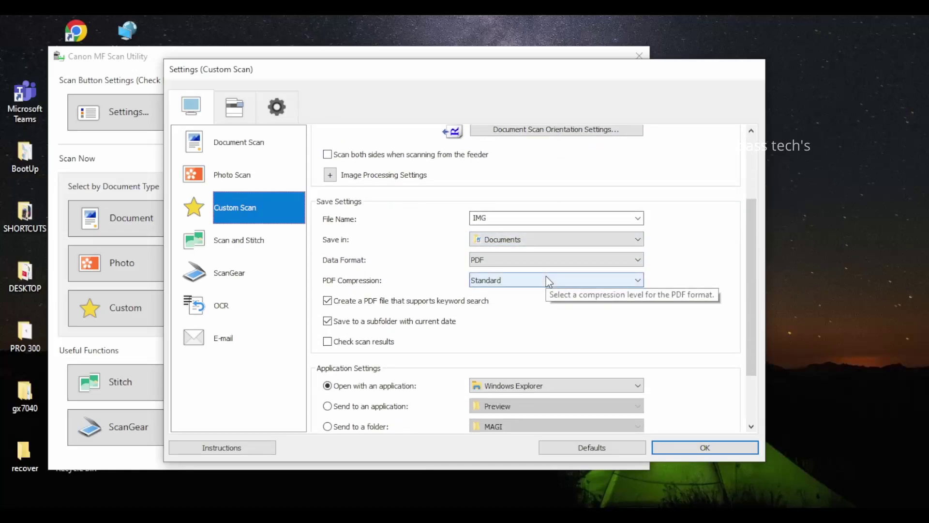
scroll(548, 280, down, 2)
scroll(549, 280, up, 4)
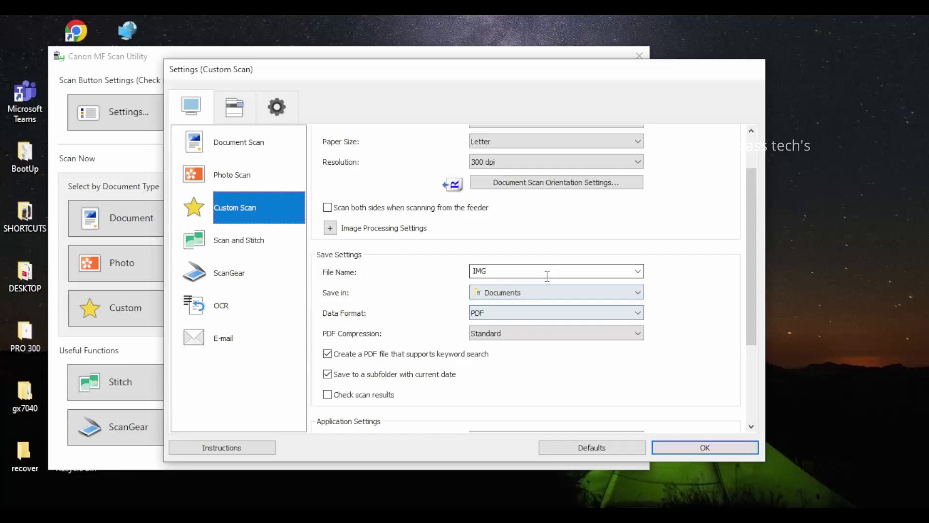
scroll(547, 276, up, 3)
- Review the Scan and Stitch settings: Platen Glass, Color, 300 dpi, PDF, with image processing checked
click(217, 237)
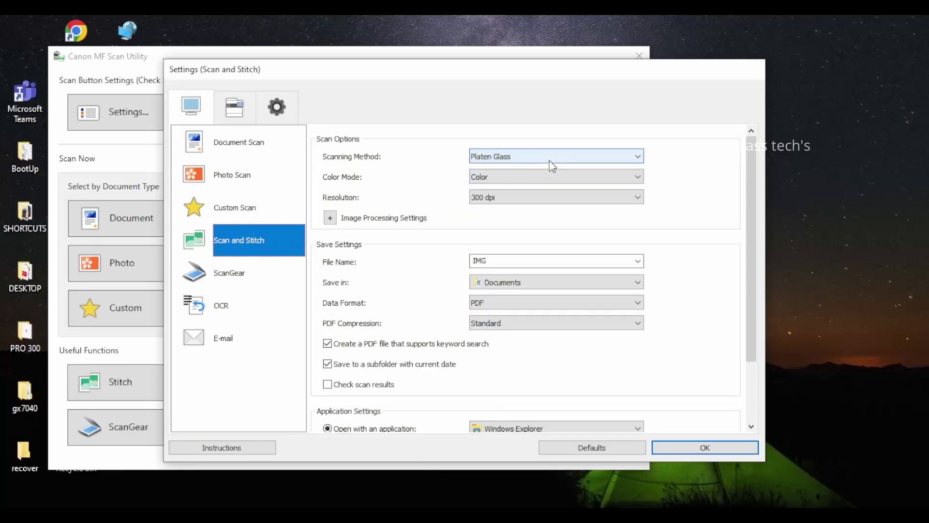
click(331, 218)
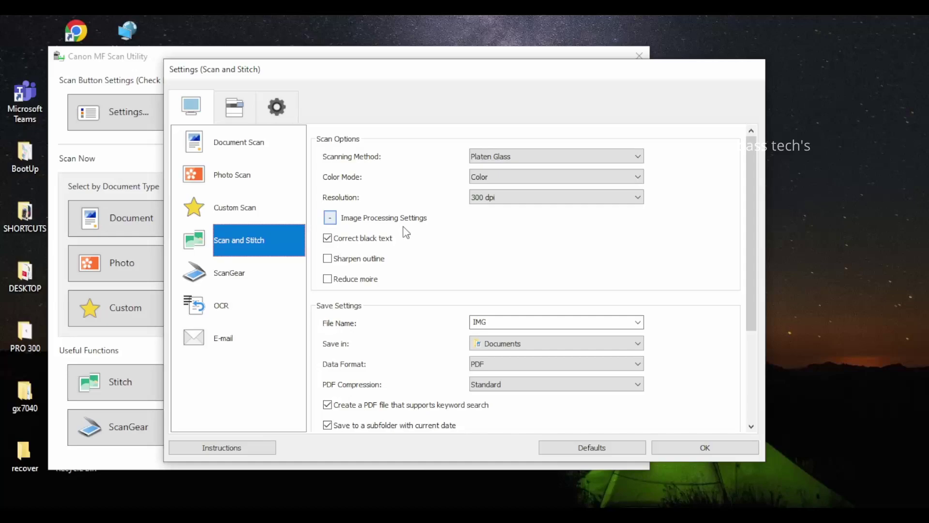
click(330, 218)
scroll(577, 261, down, 3)
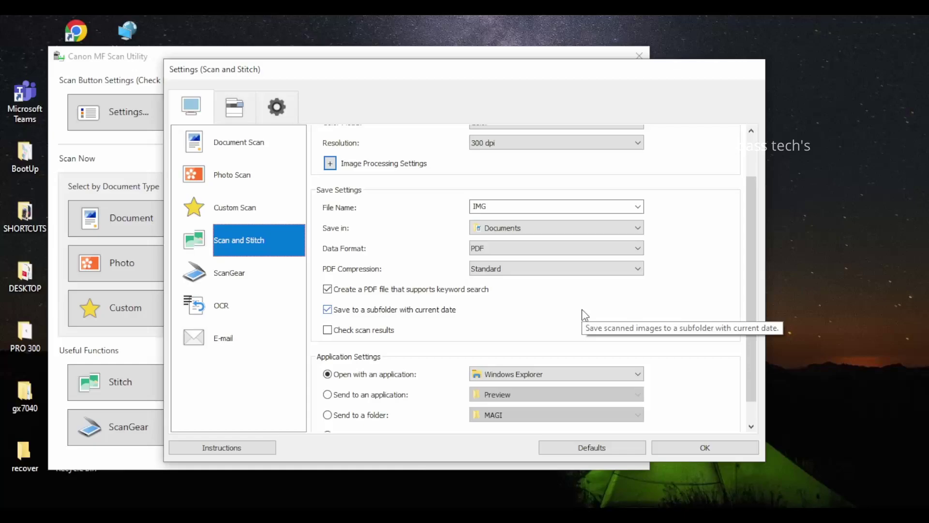
scroll(524, 315, down, 1)
scroll(527, 316, up, 3)
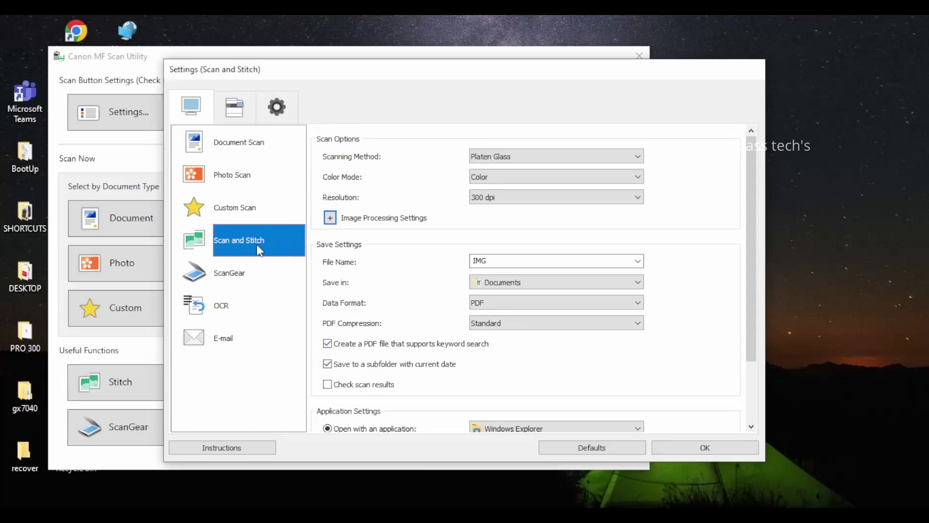
- Review the ScanGear, OCR and E-mail settings, returning to OCR
click(239, 275)
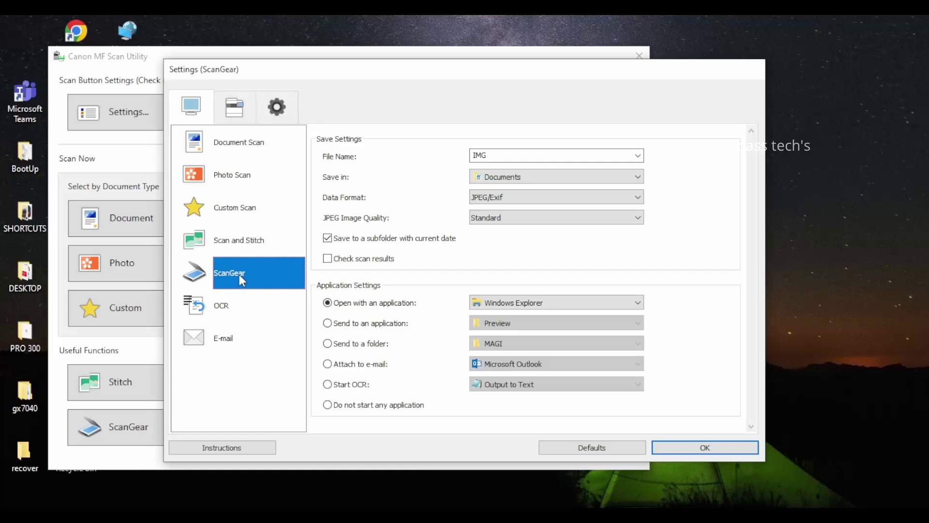
click(220, 306)
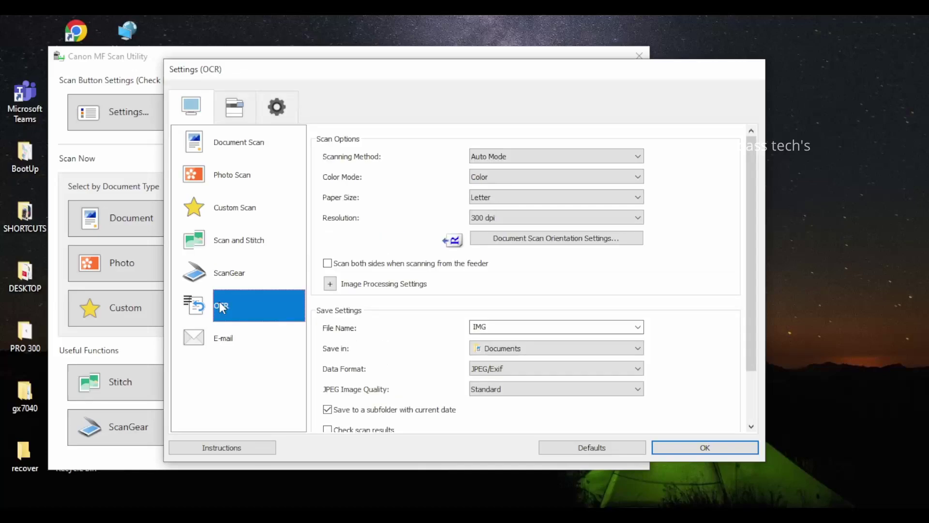
click(230, 338)
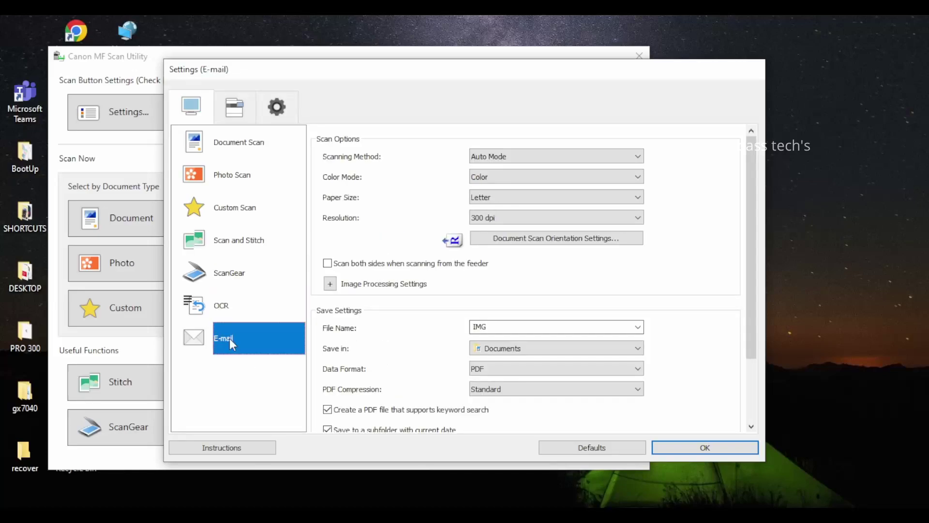
click(224, 309)
- Decline the Instructions help page, restore OCR defaults, and show the scanner-panel scan types
click(236, 448)
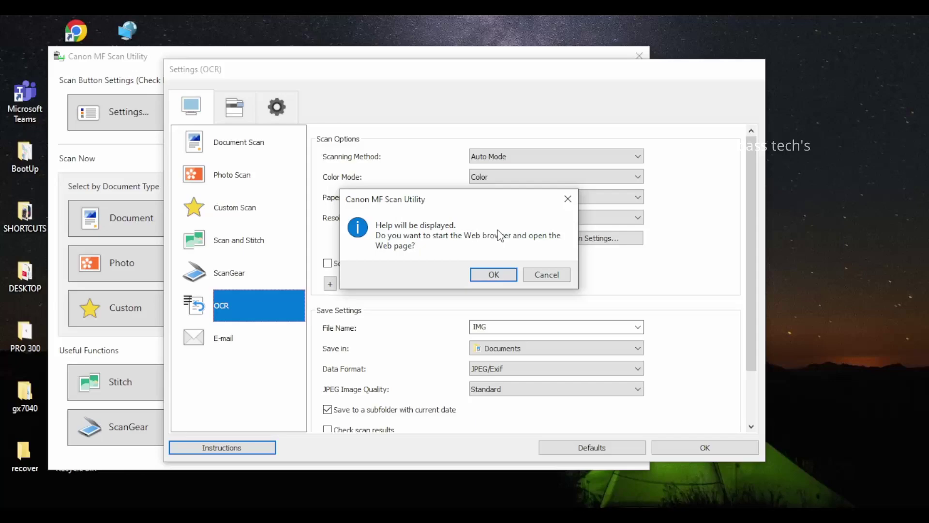
click(515, 274)
click(624, 446)
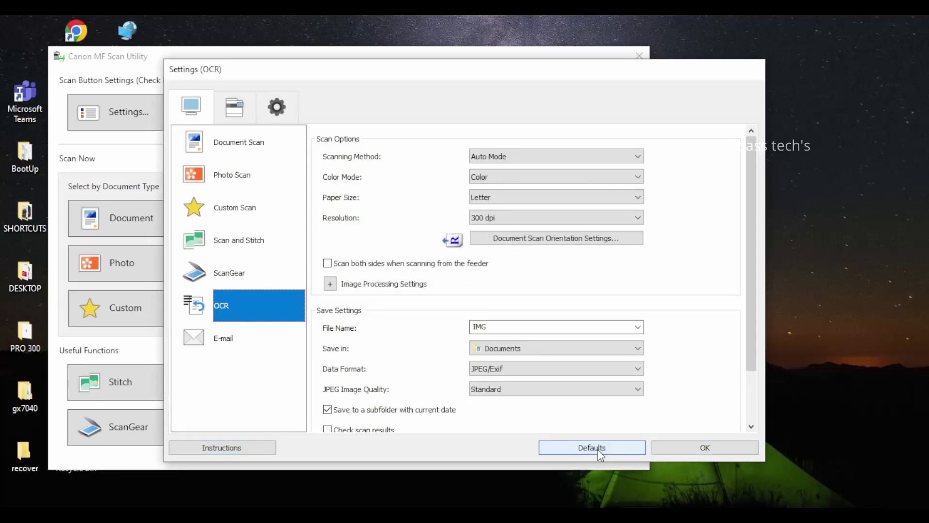
click(234, 108)
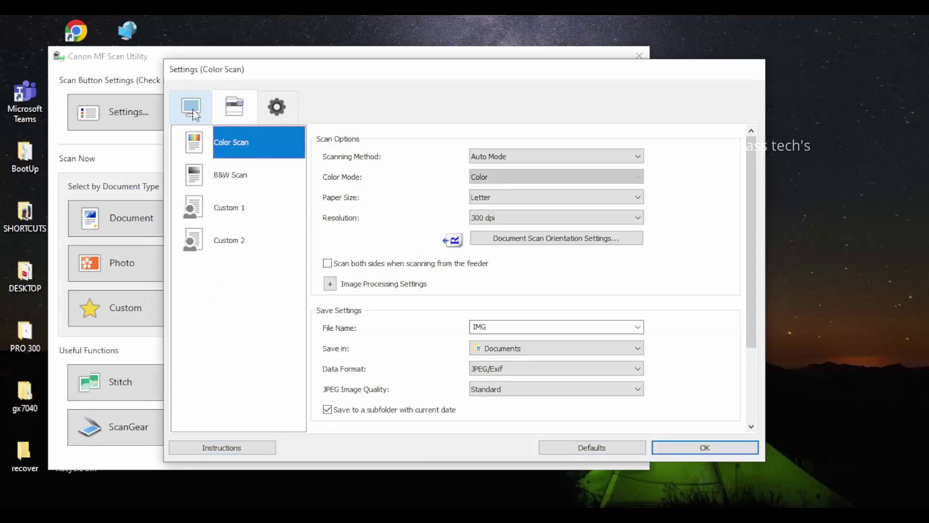
- Review Color Scan, keeping Auto Mode, then view the B&W Scan settings
click(518, 156)
click(518, 156)
scroll(514, 319, down, 1)
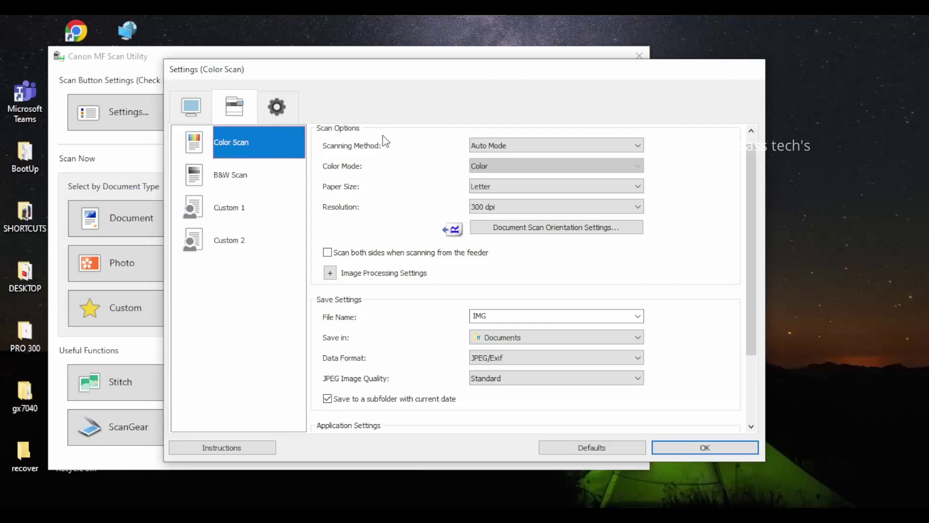
click(247, 175)
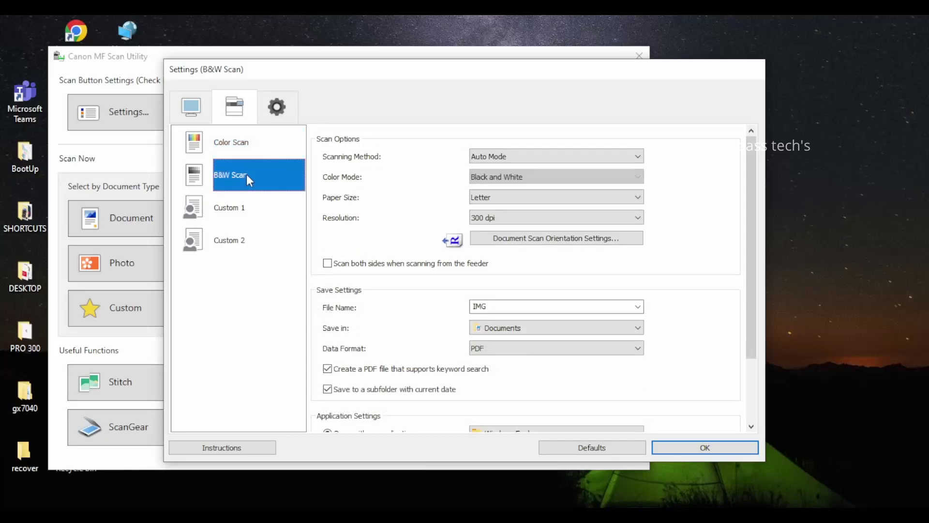
- Set Custom 1 to Grayscale, A5 paper and 75 dpi, keeping Auto Mode
click(227, 209)
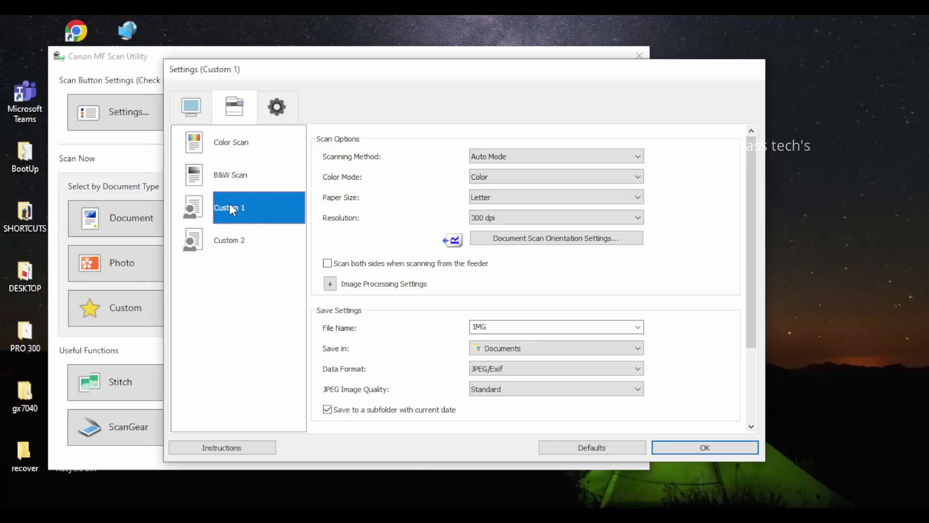
click(525, 153)
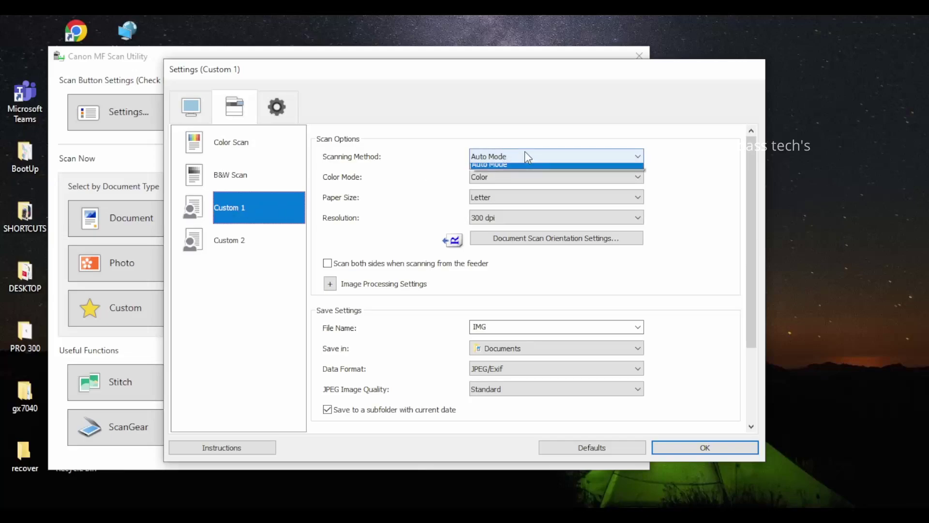
click(525, 152)
click(521, 171)
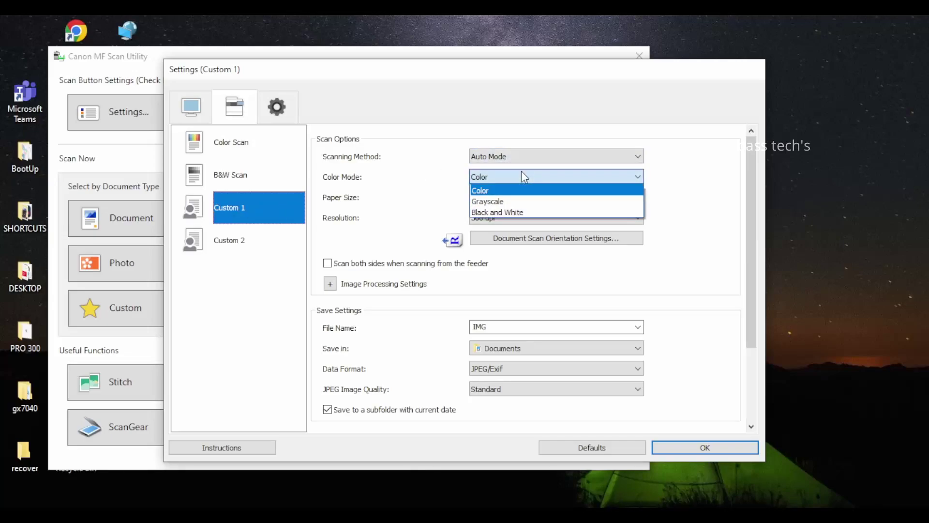
click(514, 199)
click(514, 201)
click(516, 221)
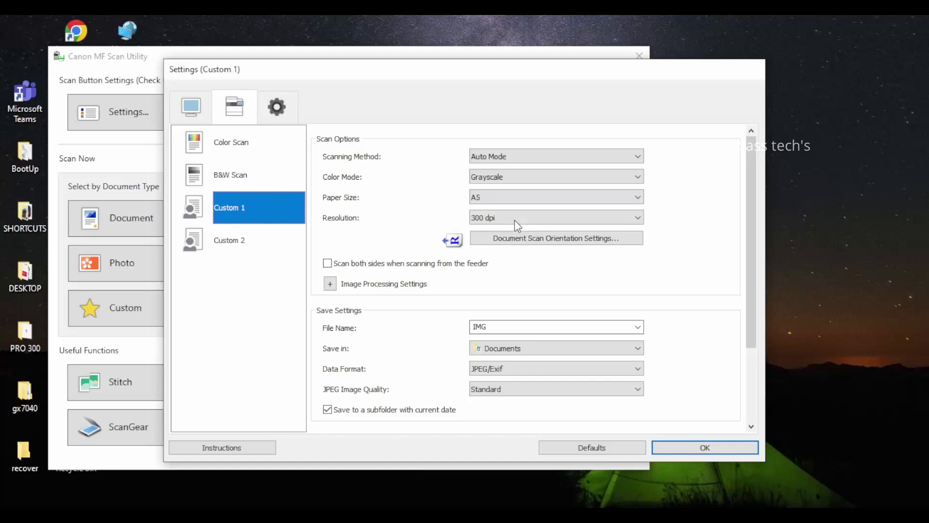
click(533, 222)
click(532, 231)
scroll(585, 312, down, 1)
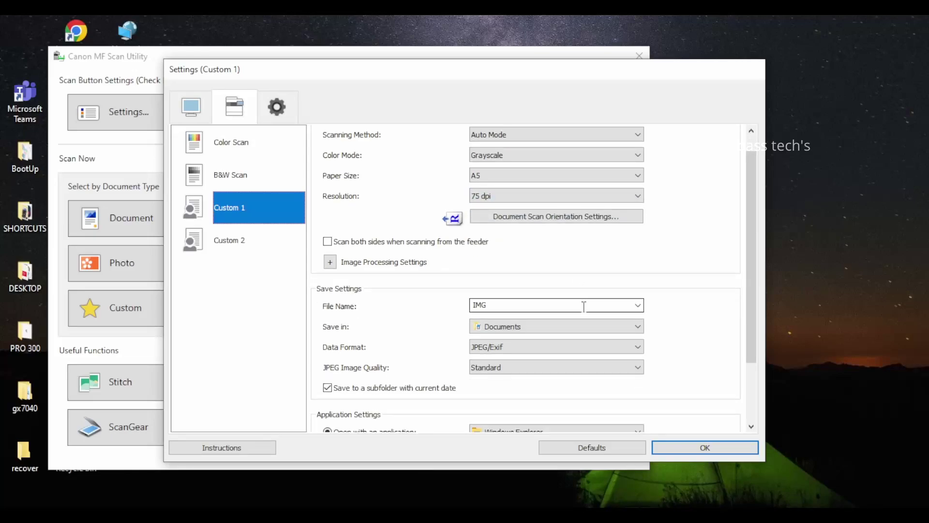